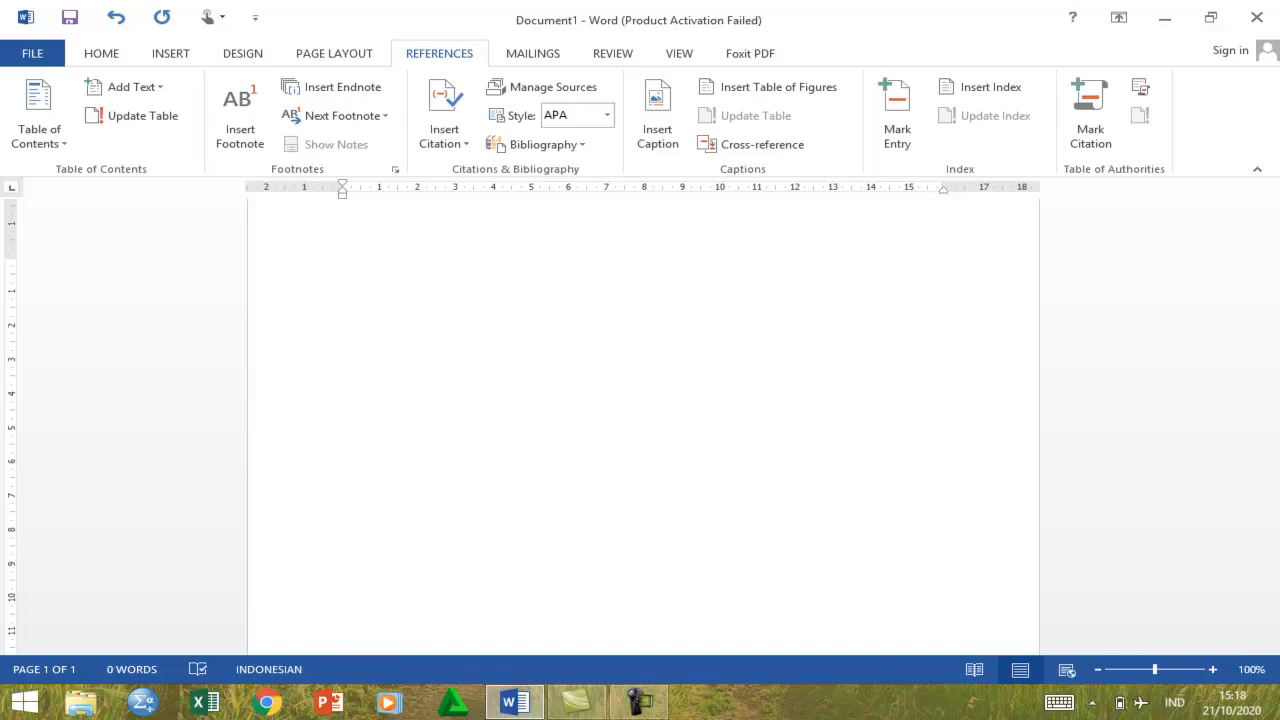
Write "Gagal jantung merupakan penyakit yang disebabkan oleh banyak faktor, salh satunya adalah" at the start of the blank document.
text(gag)
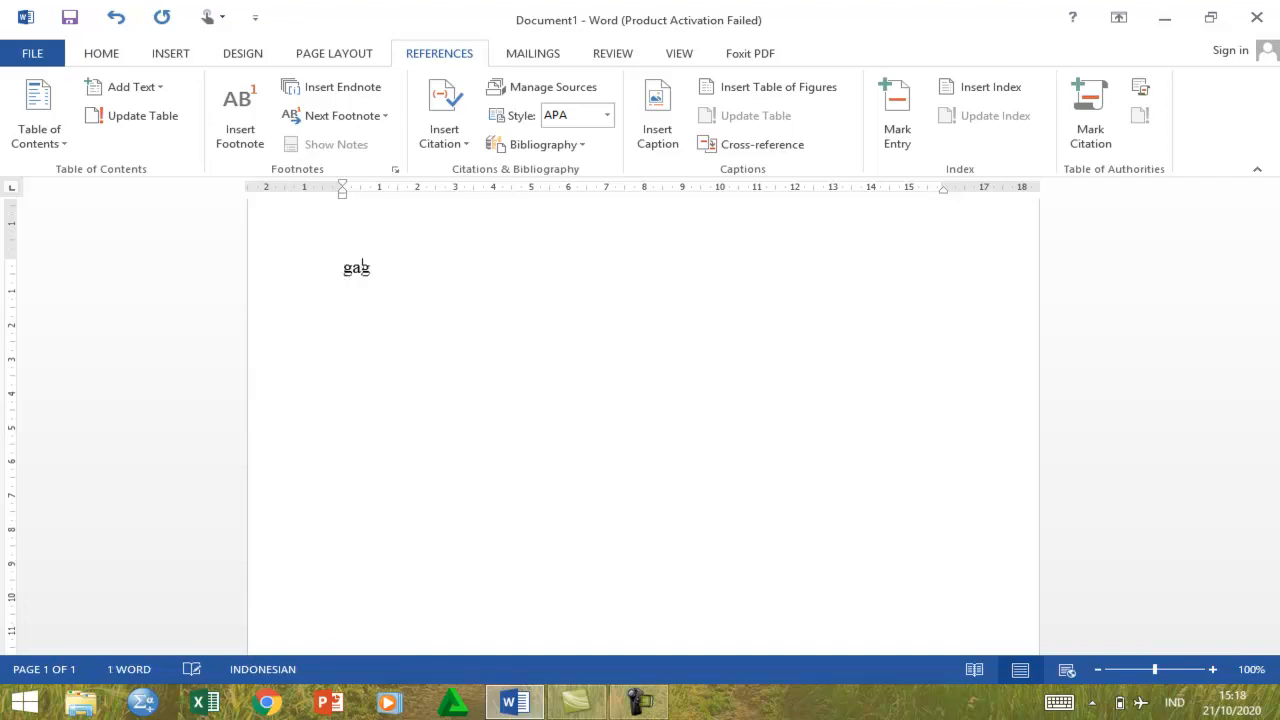
text(al jantung )
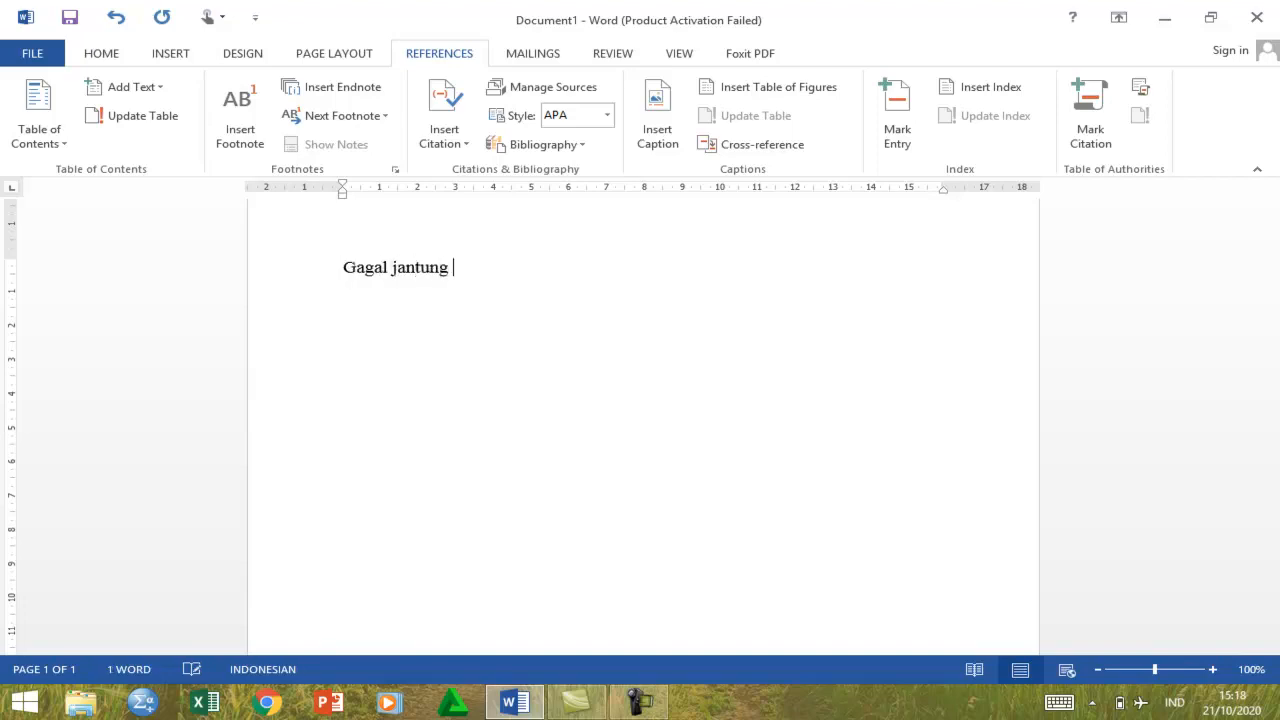
text(merupakan )
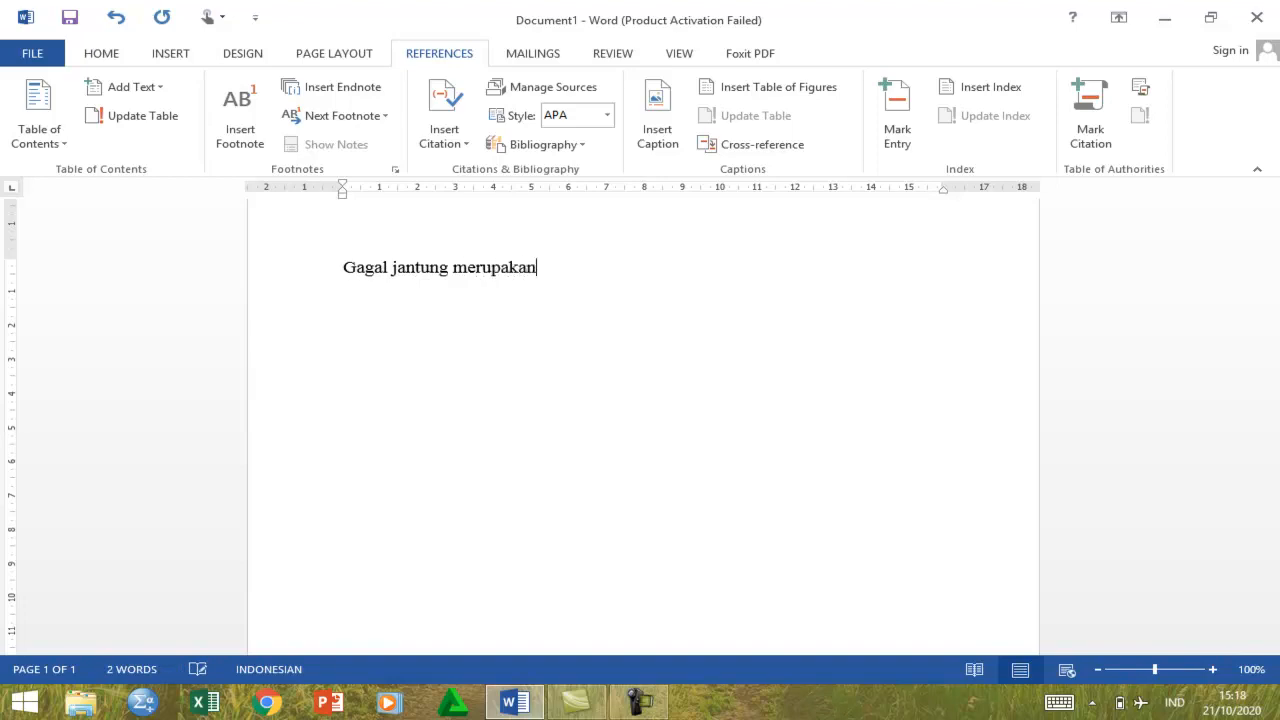
text(penyakit yang)
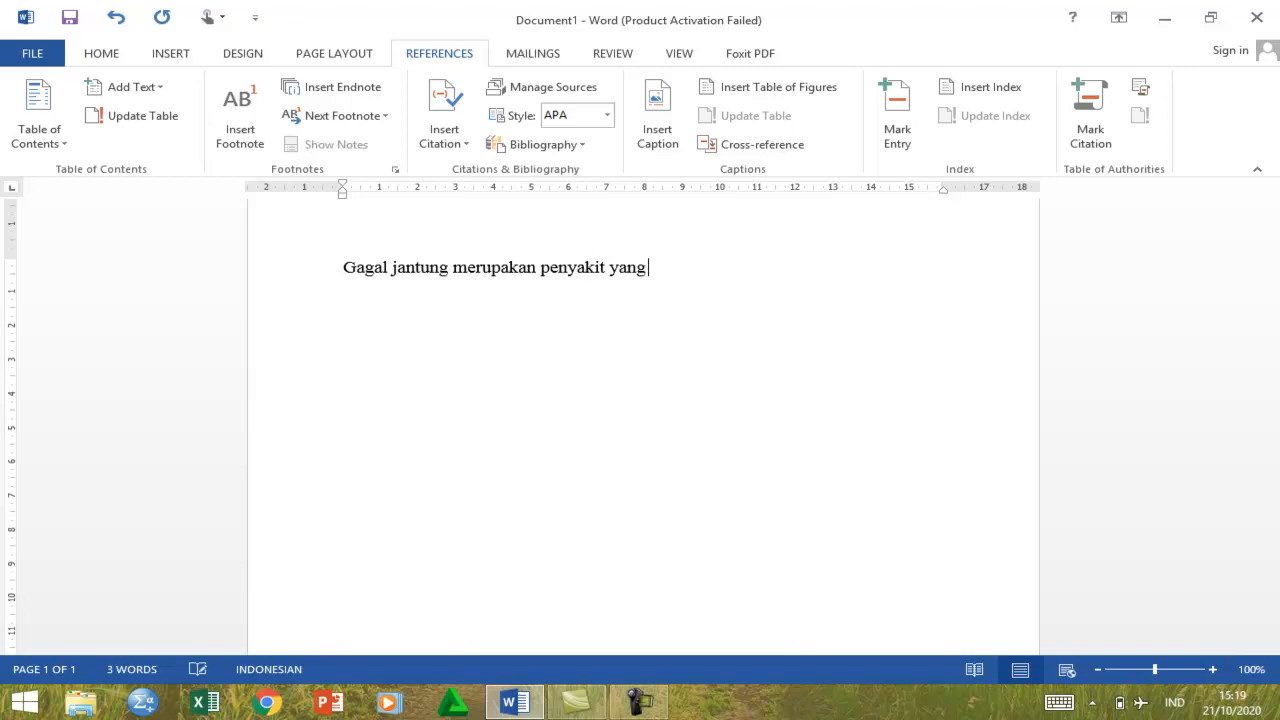
text( disebabkan ole)
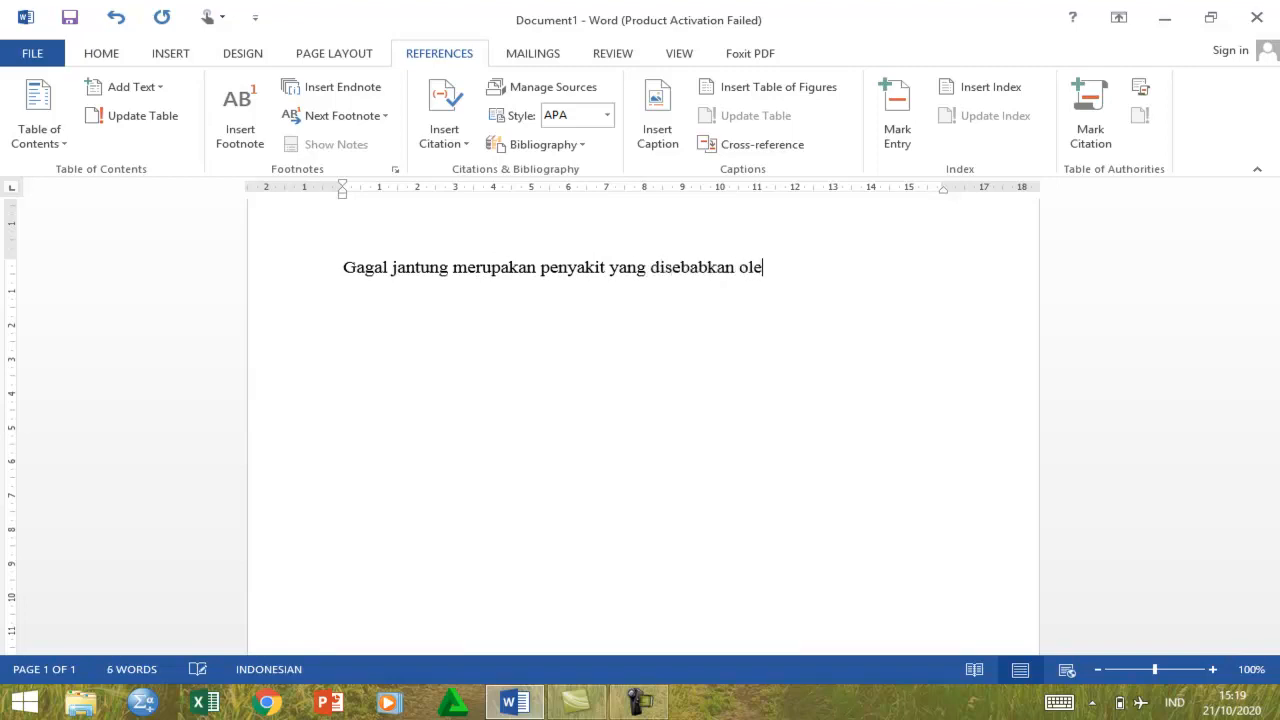
text(h banyak faktor)
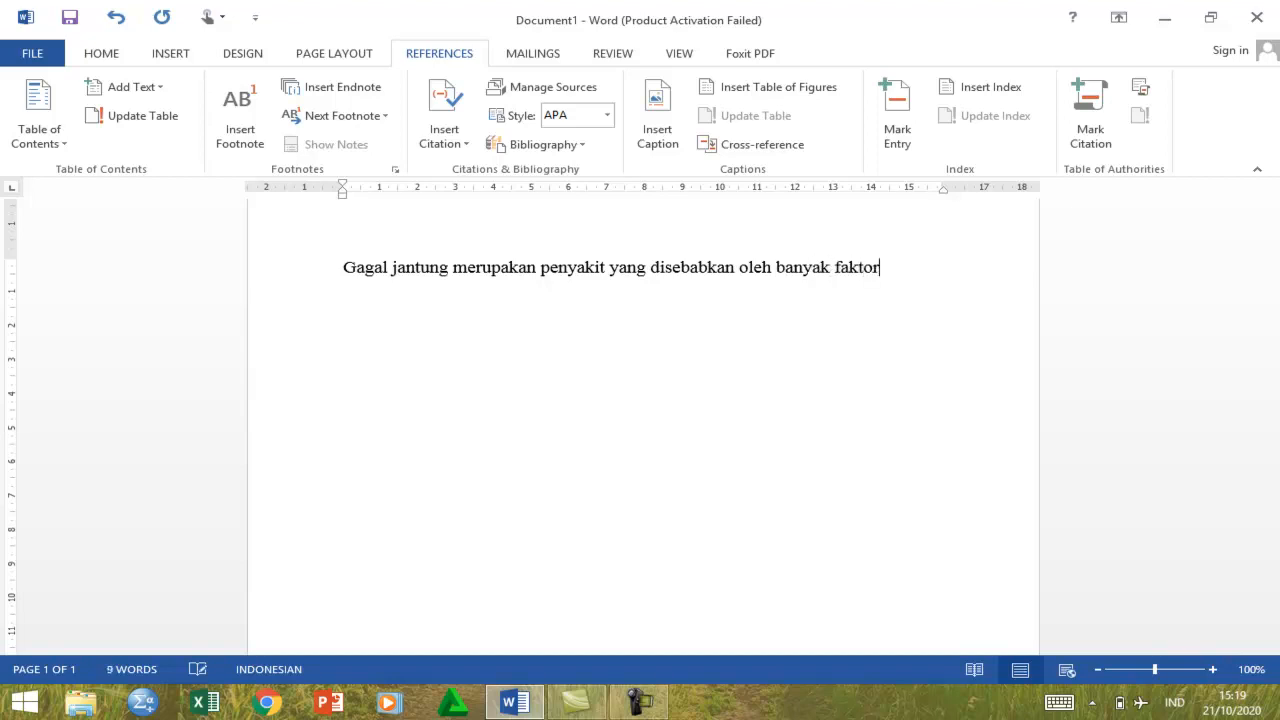
text(, salh sa)
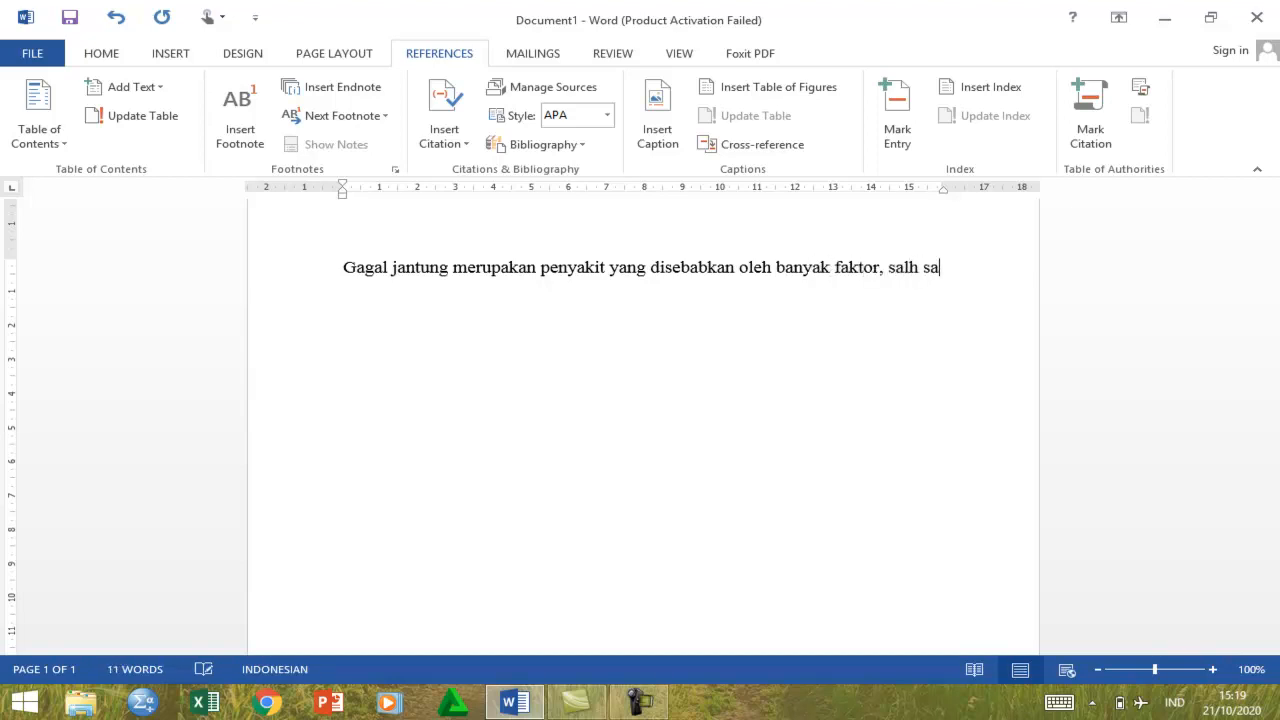
text(tunya adalah )
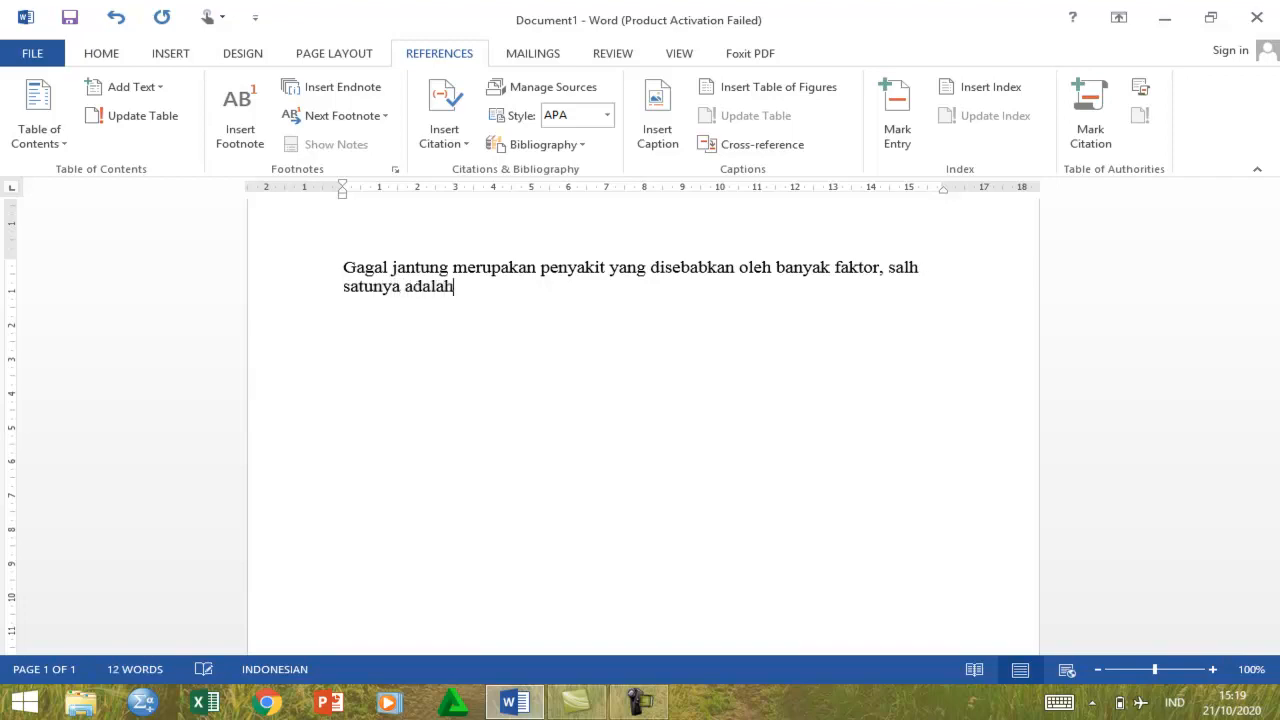
text(kerusakan)
key(BackSpace)
key(BackSpace)
key(BackSpace)
key(BackSpace)
key(BackSpace)
key(BackSpace)
key(BackSpace)
key(BackSpace)
key(BackSpace)
key(BackSpace)
Continue the sentence with "gangguan pada hantaran listrik jantung" and correct the misspelled "salh" to "salah".
text(gangguan pa)
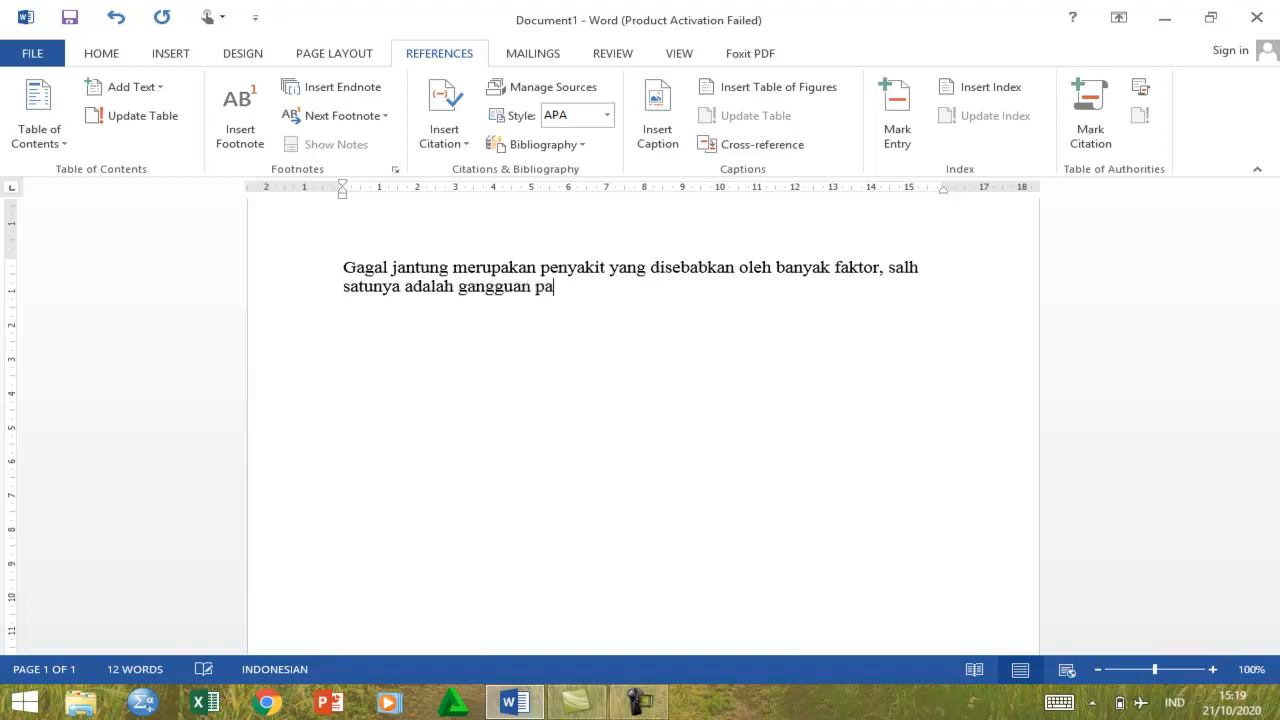
text(da hantaran listr)
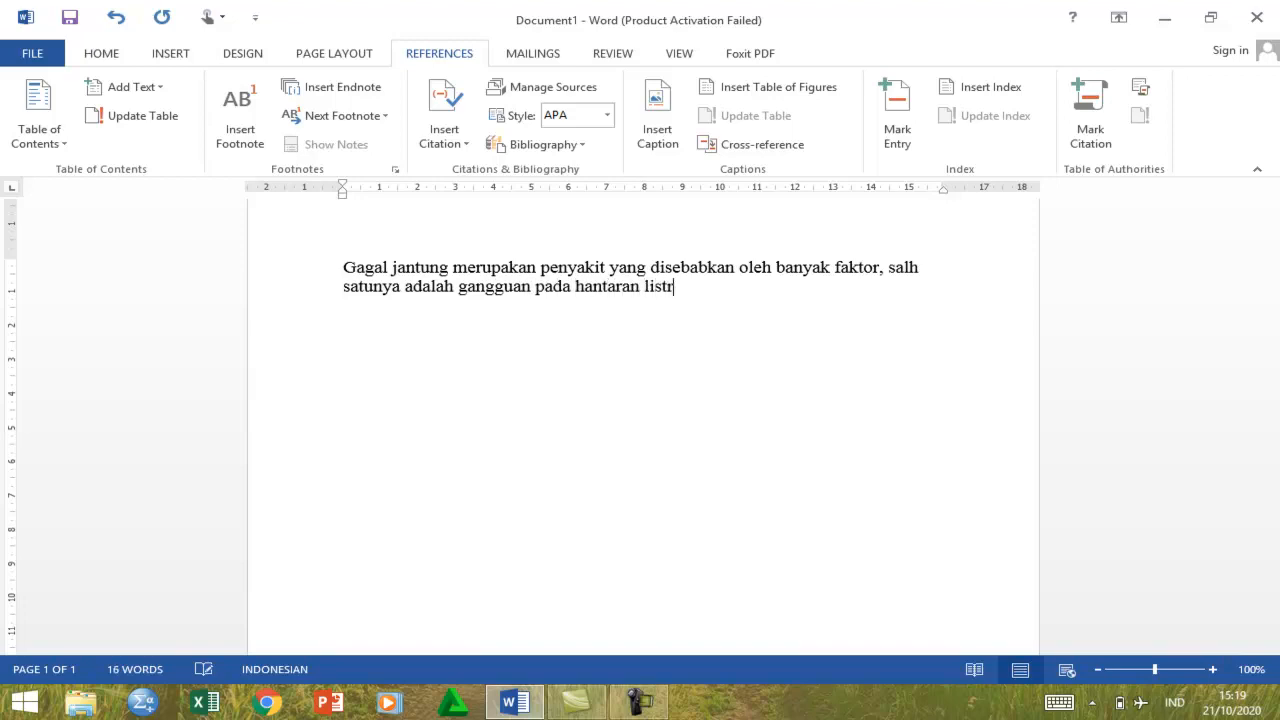
text(ik jantung)
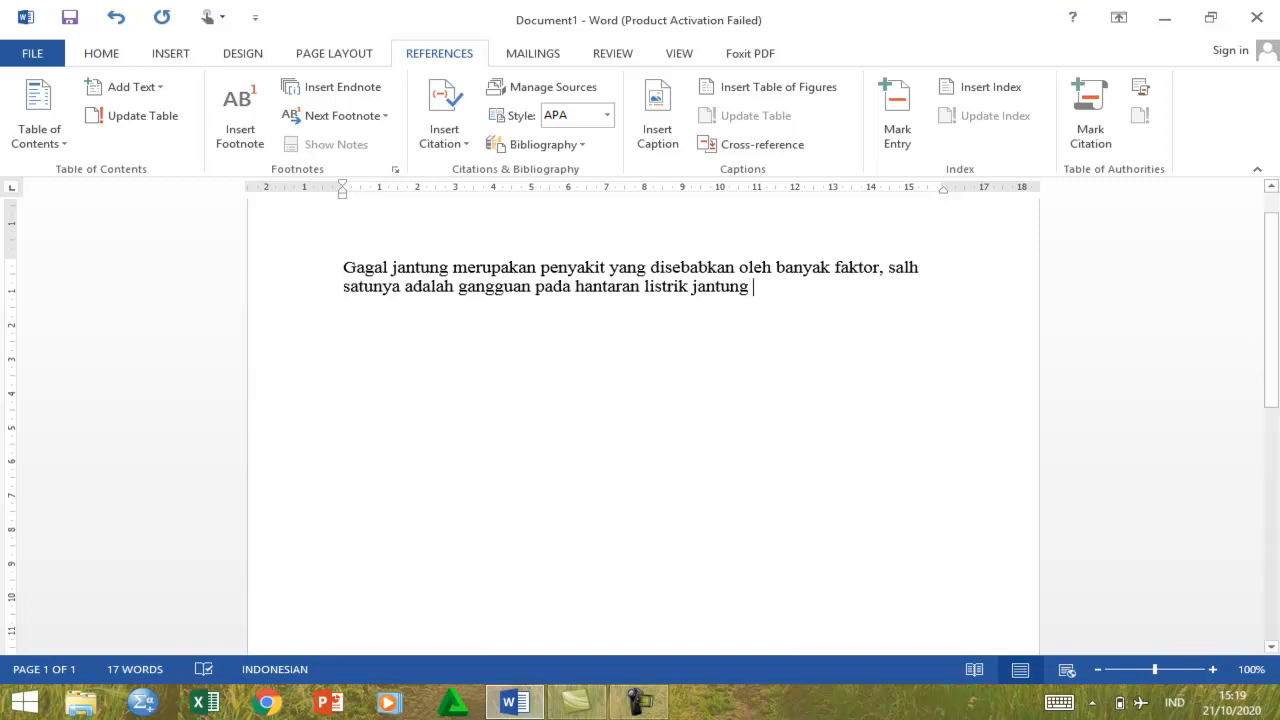
click(910, 268)
text(a)
Start a new citation source at the end of the sentence and set its source type to Book.
click(754, 287)
click(444, 136)
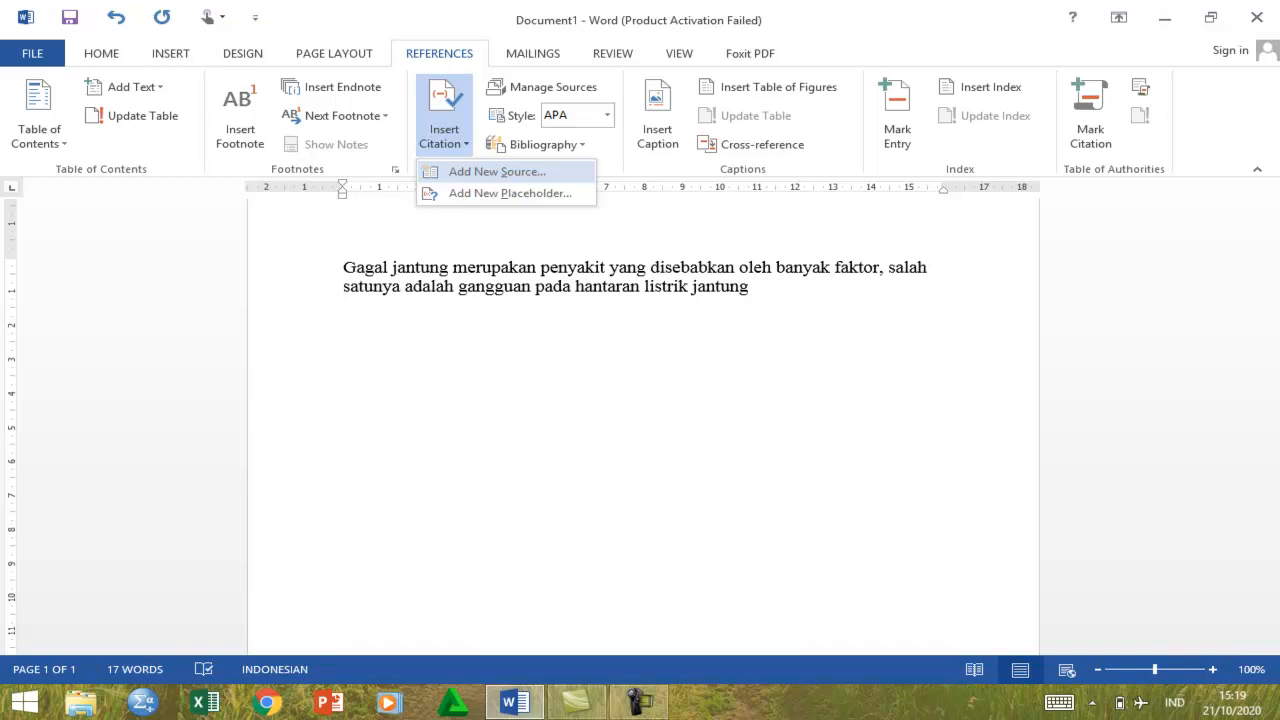
click(497, 172)
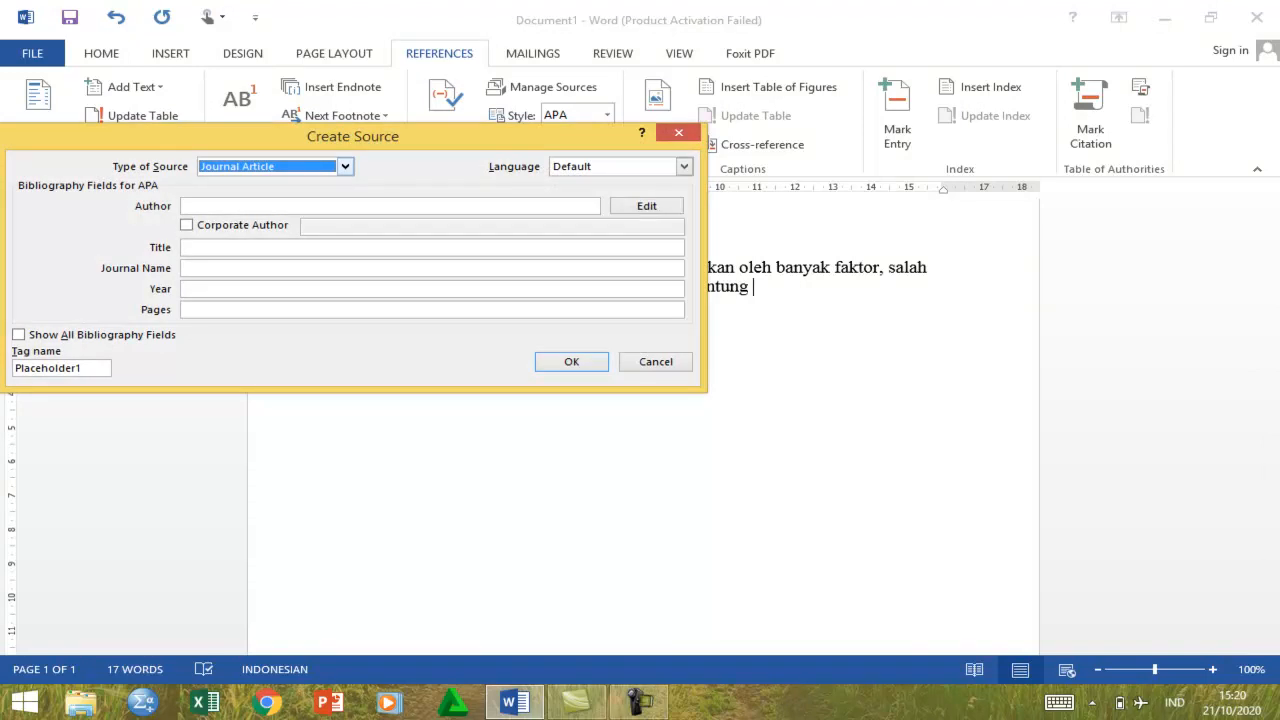
click(345, 167)
key(Up)
key(Up)
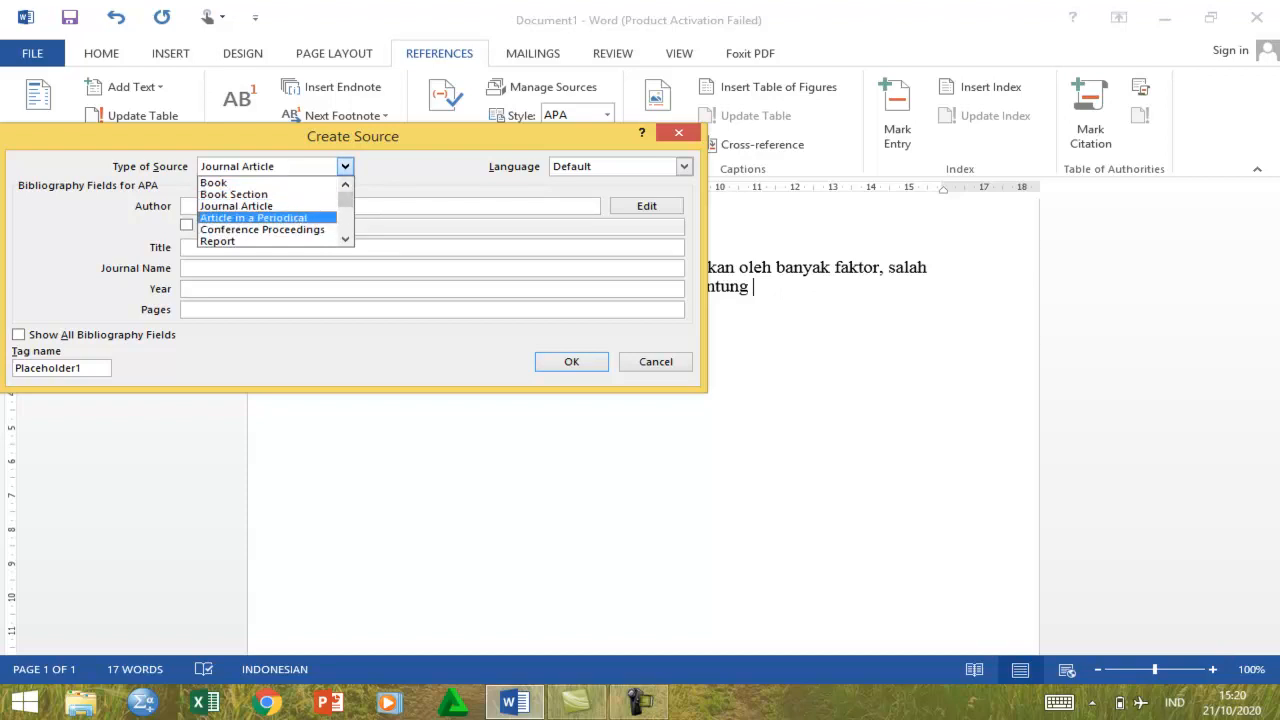
scroll(270, 212, down, 3)
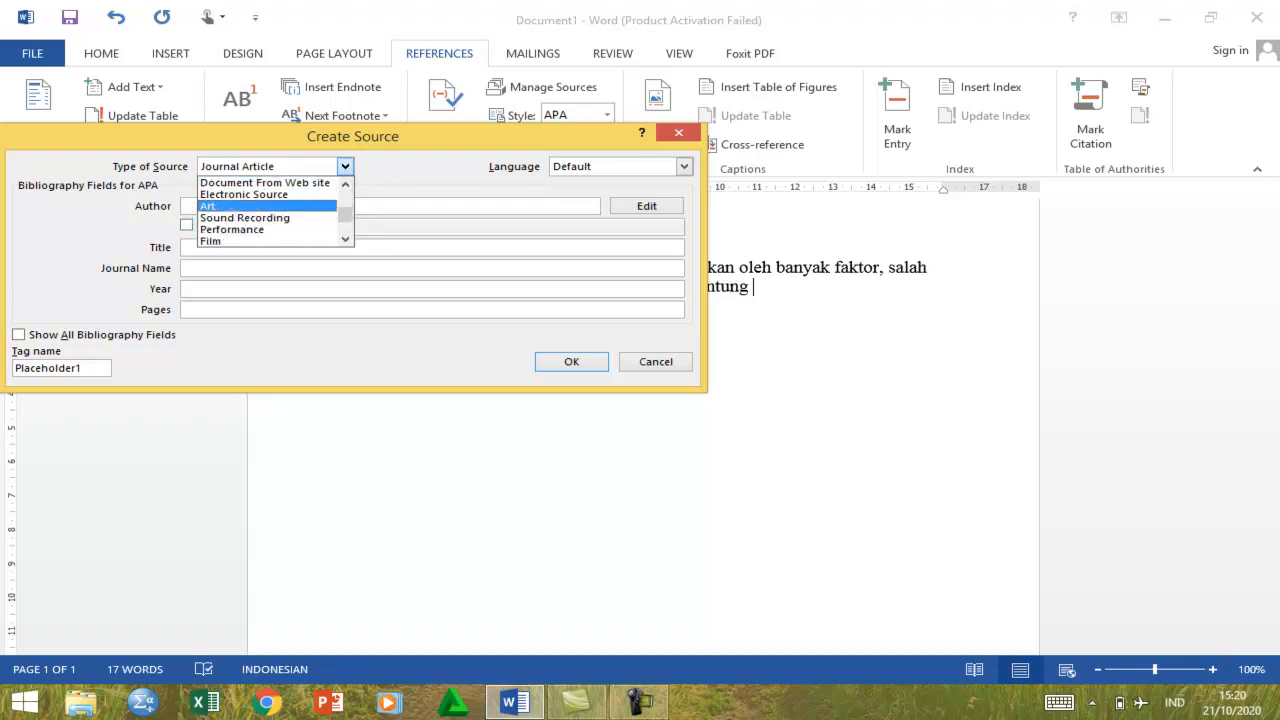
scroll(270, 212, up, 3)
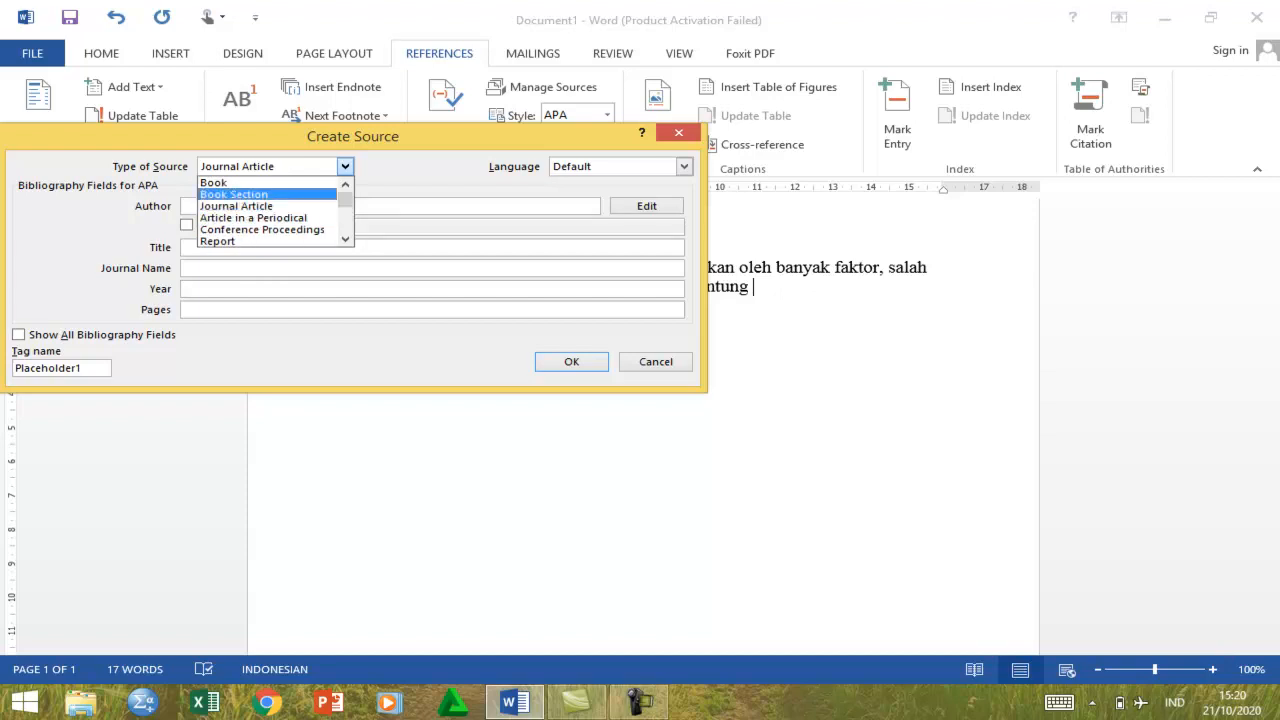
key(Up)
key(Return)
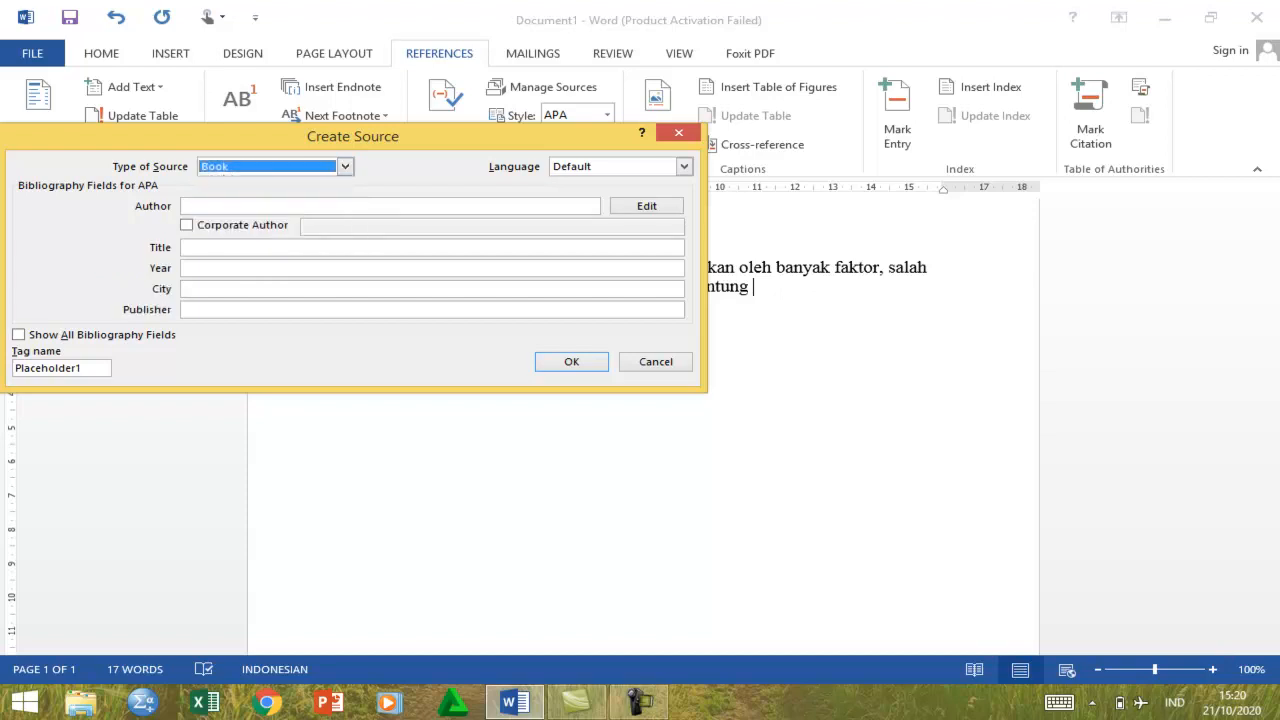
Enter the full names of the book's two authors, separated by a semicolon.
click(184, 205)
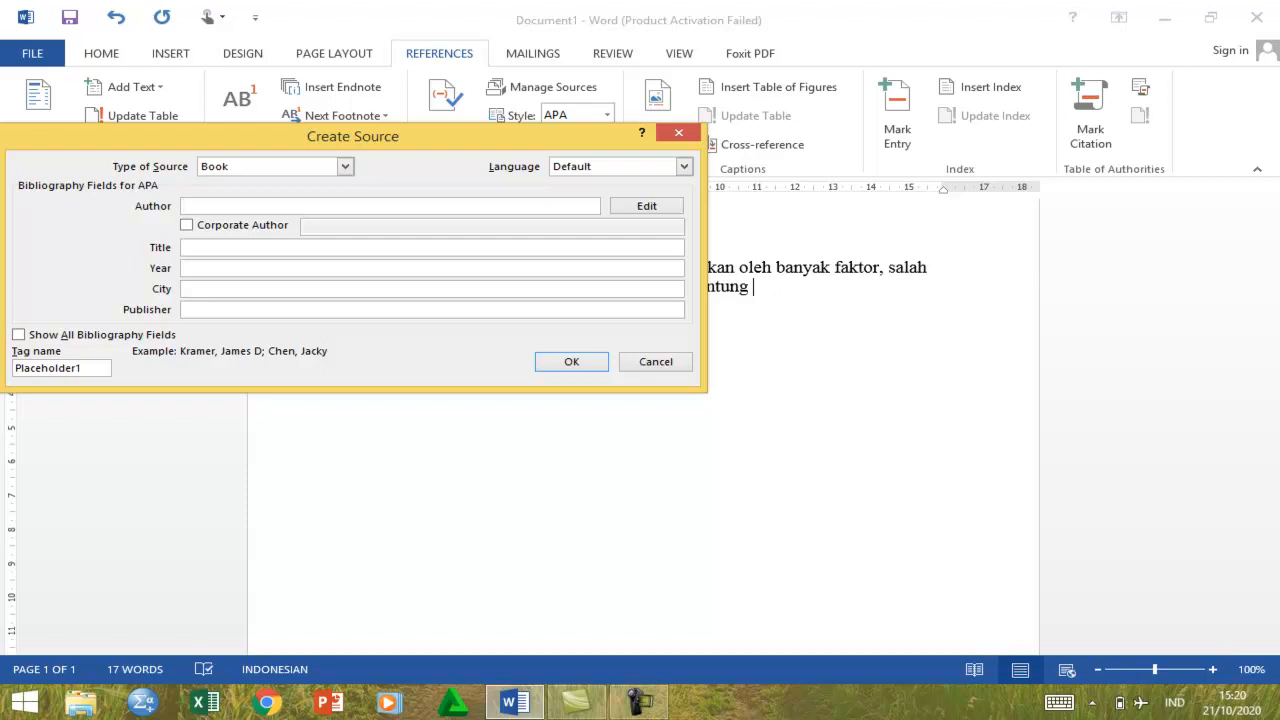
text(udi)
text( Santoso)
text(B)
text(;)
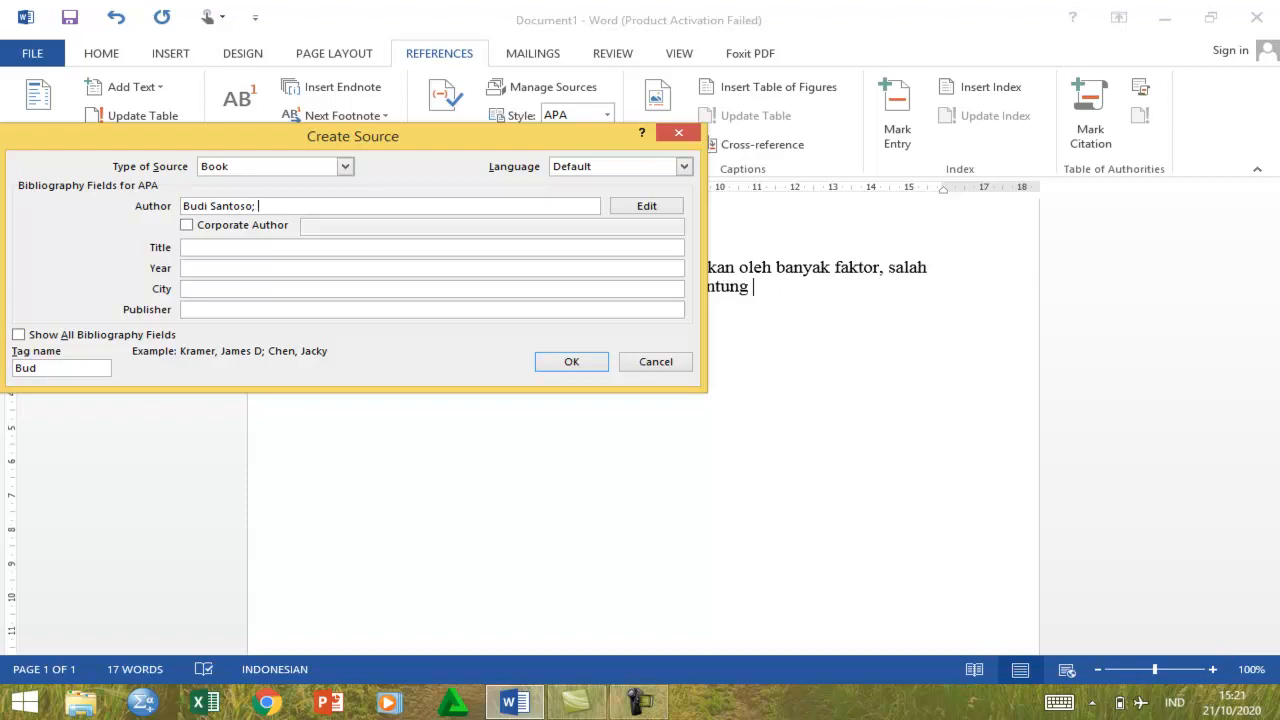
text(Hasan Fuadi)
Set the book's title to "Gangguan pada Sistem Kardiovaskuler".
click(190, 247)
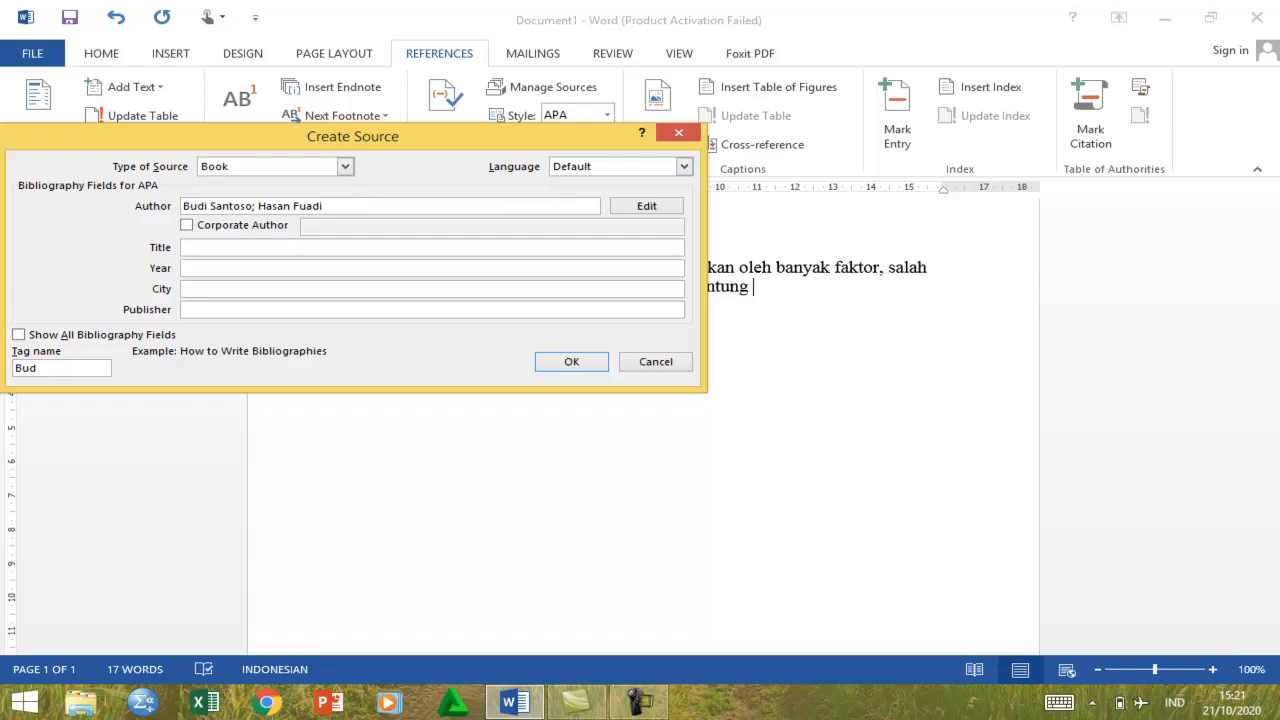
text(gangguan Kardiovaskuler)
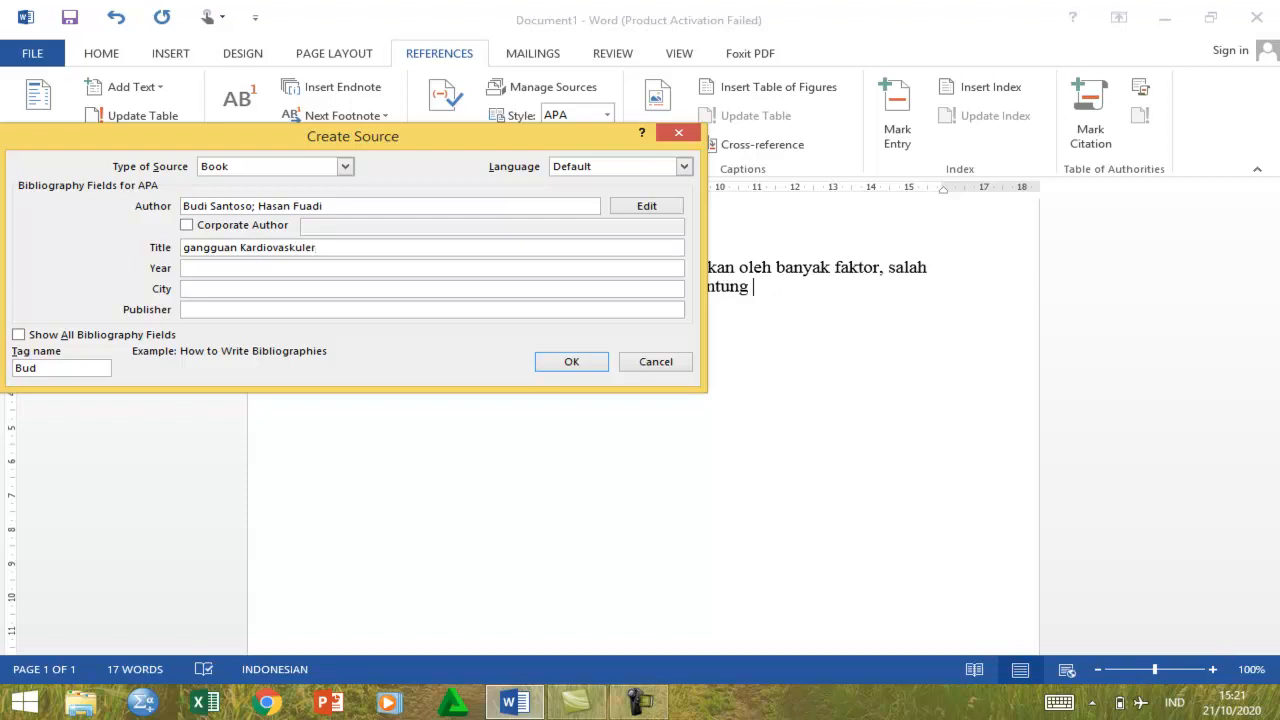
key(Home)
key(Delete)
text(Gangguan pada Sistem)
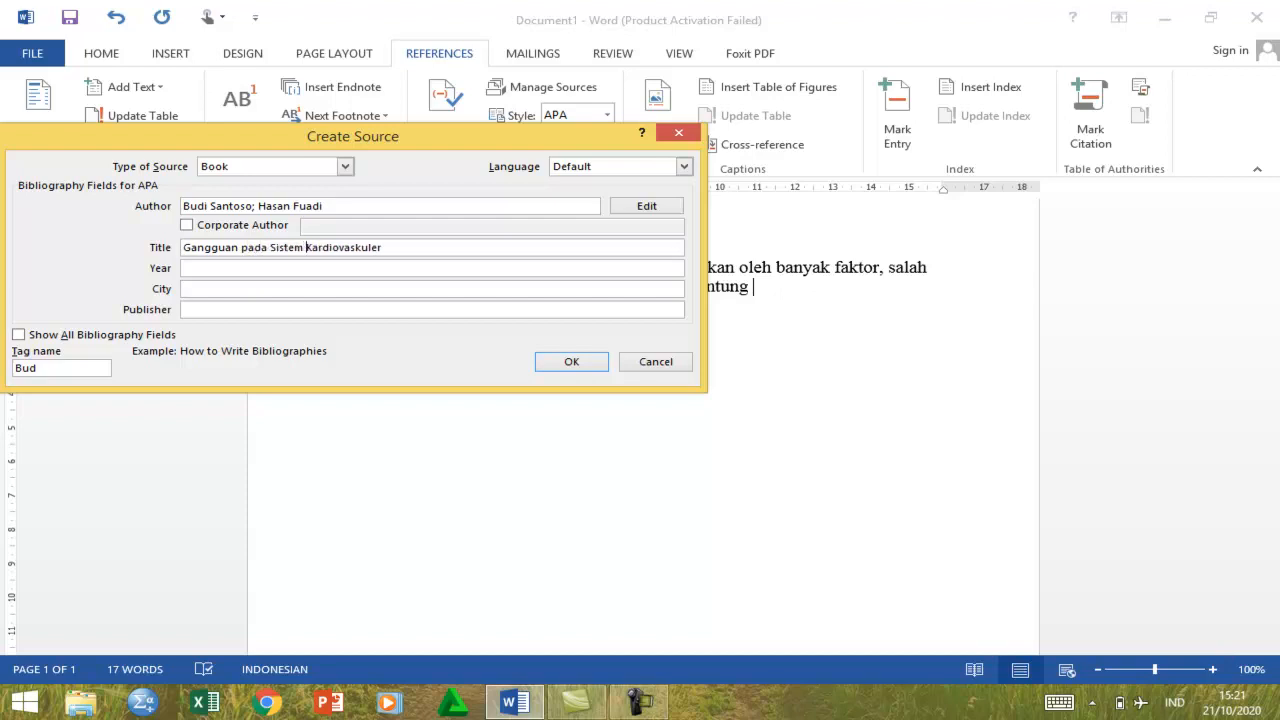
Complete the source with year 2020, city Malang and publisher "CV. Aneka Maju", and insert its citation.
click(184, 268)
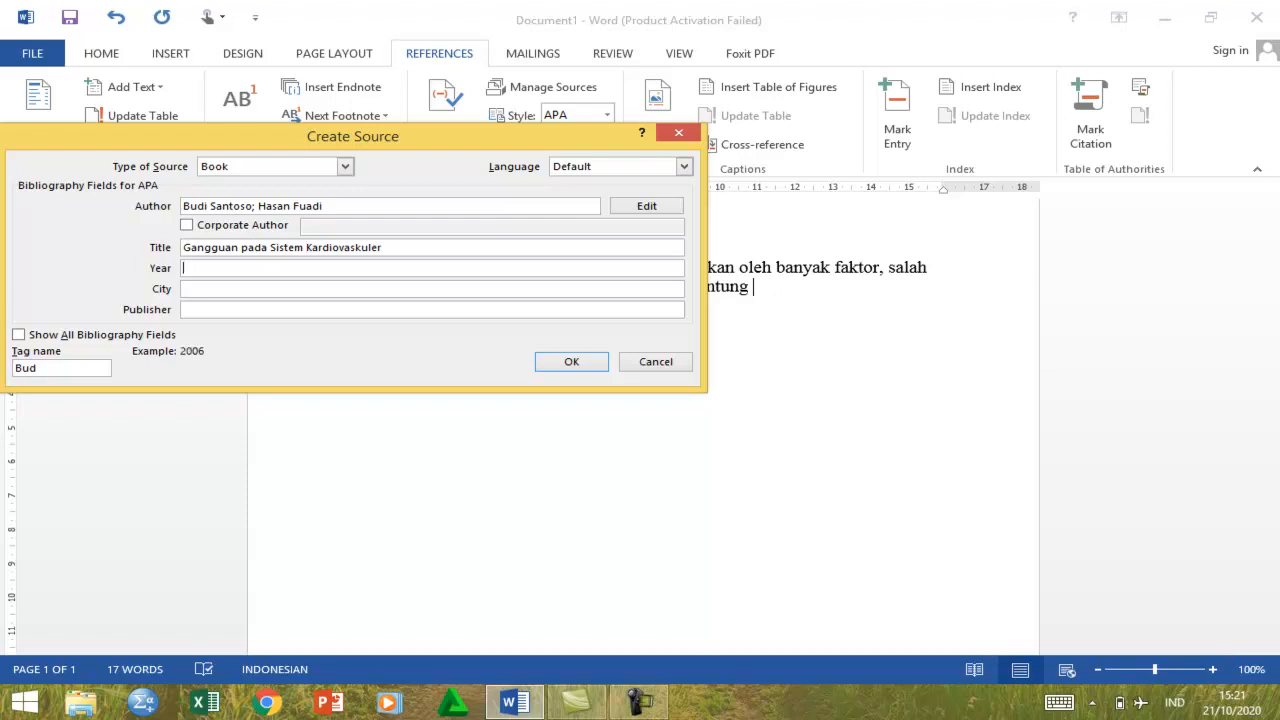
text(2020)
click(184, 289)
text(Malang)
click(184, 310)
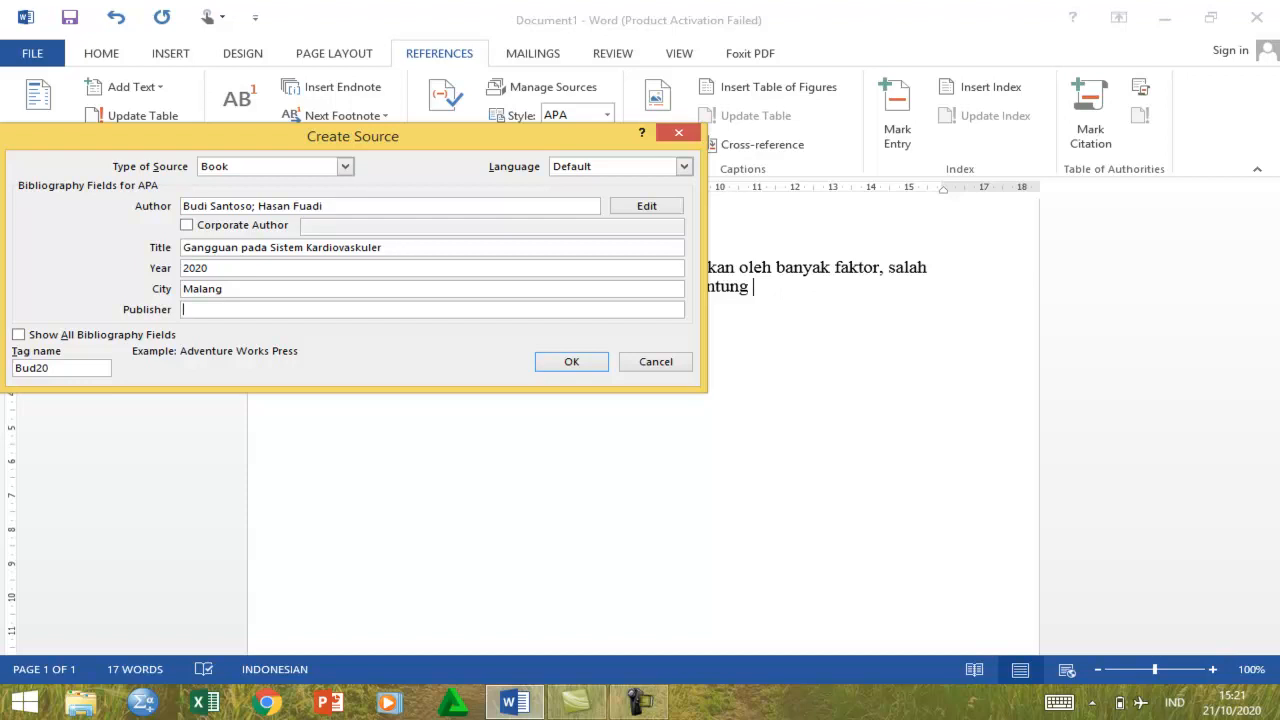
text(CV. Aneka Maju)
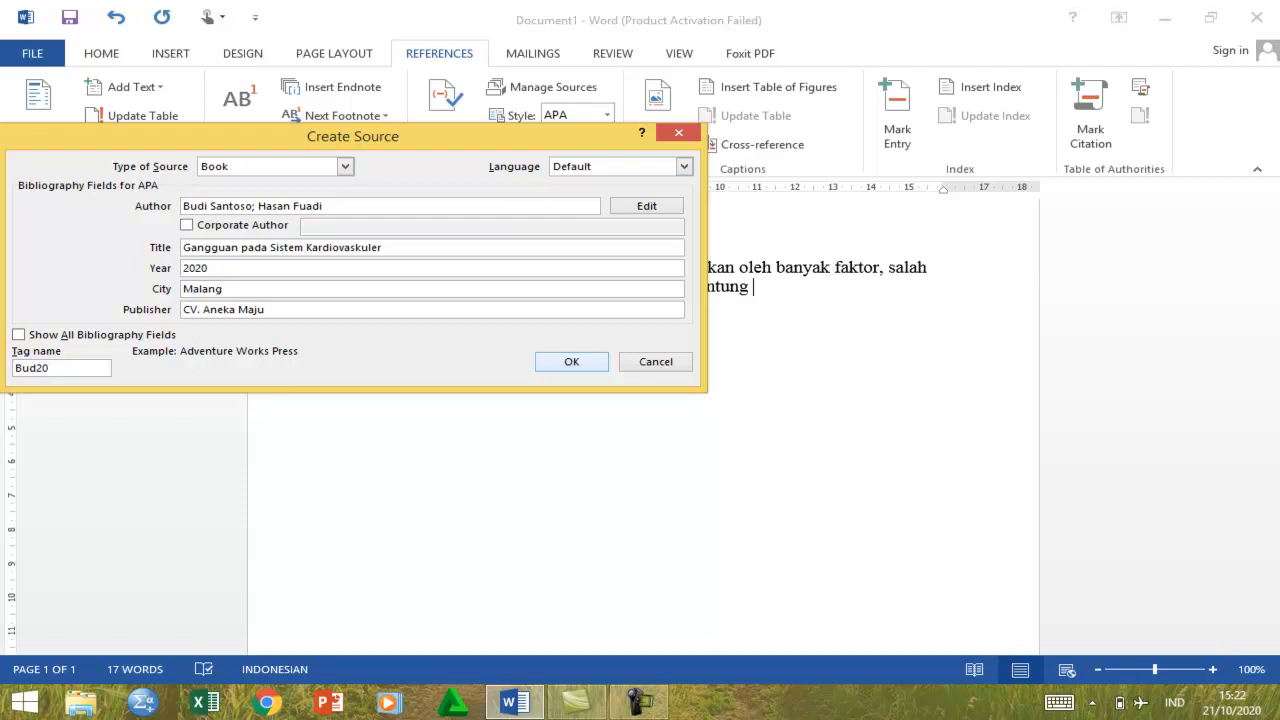
key(Return)
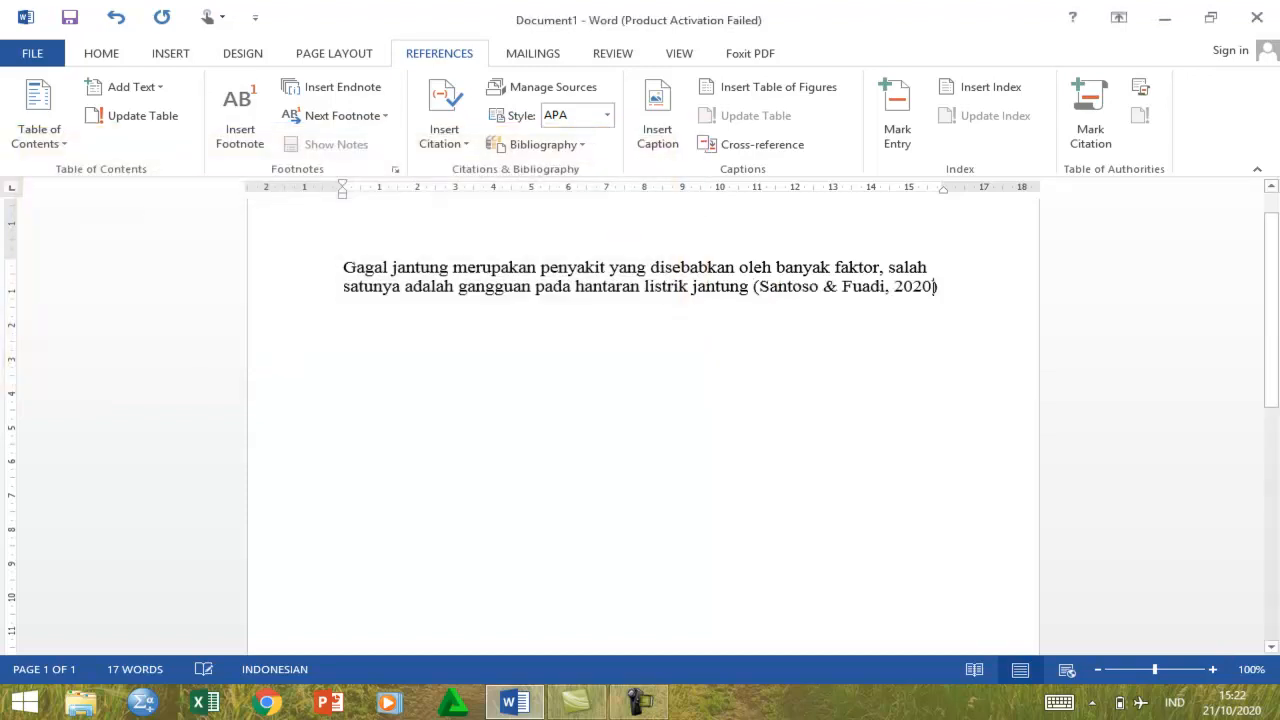
End the cited sentence with a period and add the heading text "Daftar Pustaka" below it, separated by blank lines.
text(.)
key(Return)
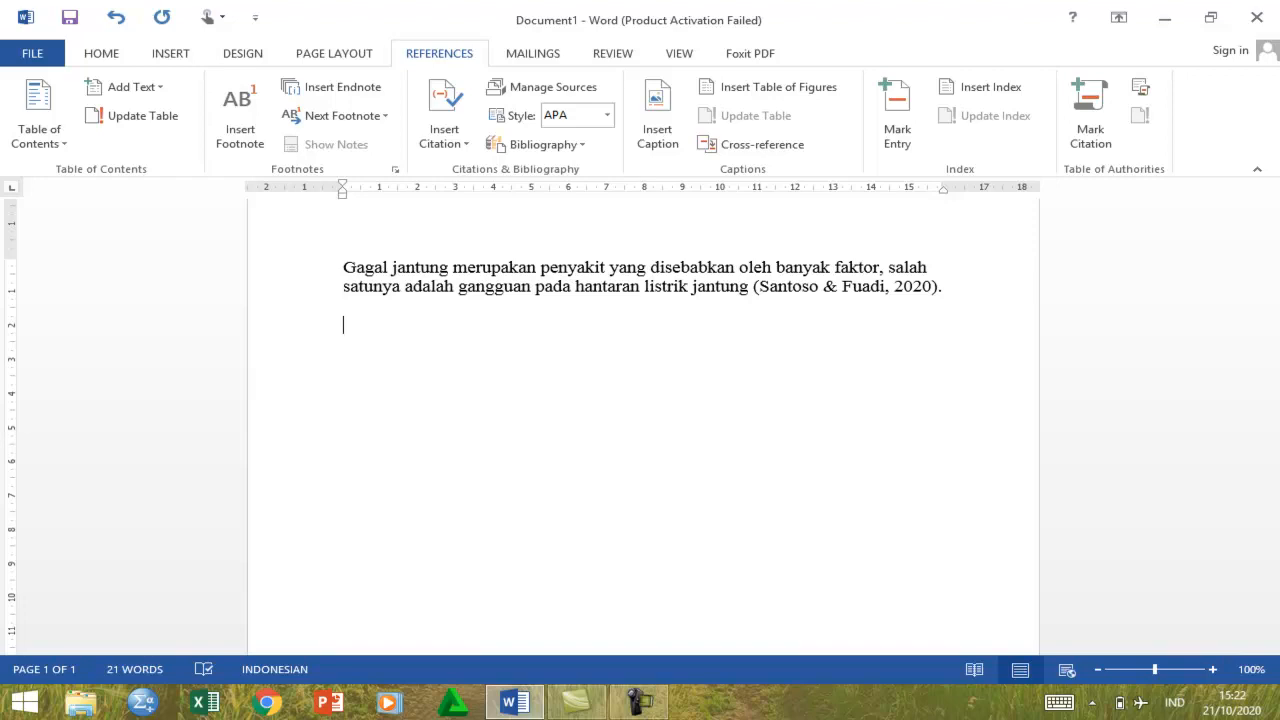
text(Daftar Pustaka)
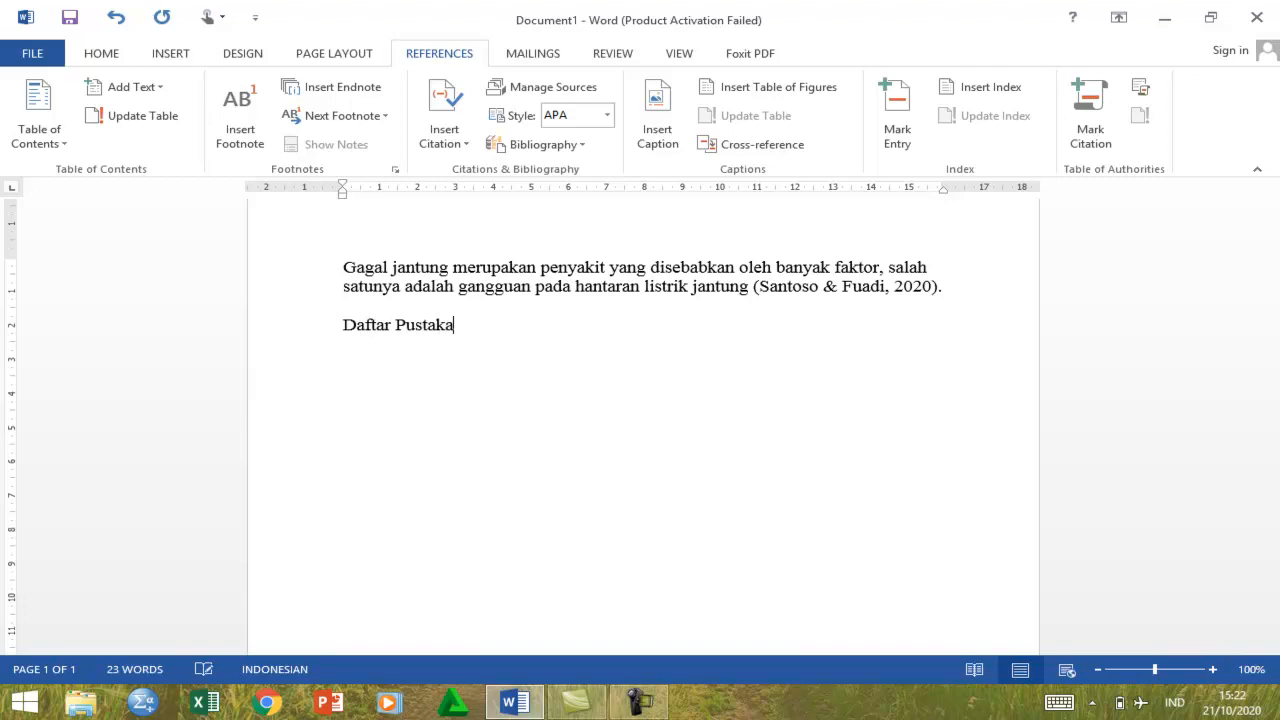
key(Home)
key(Return)
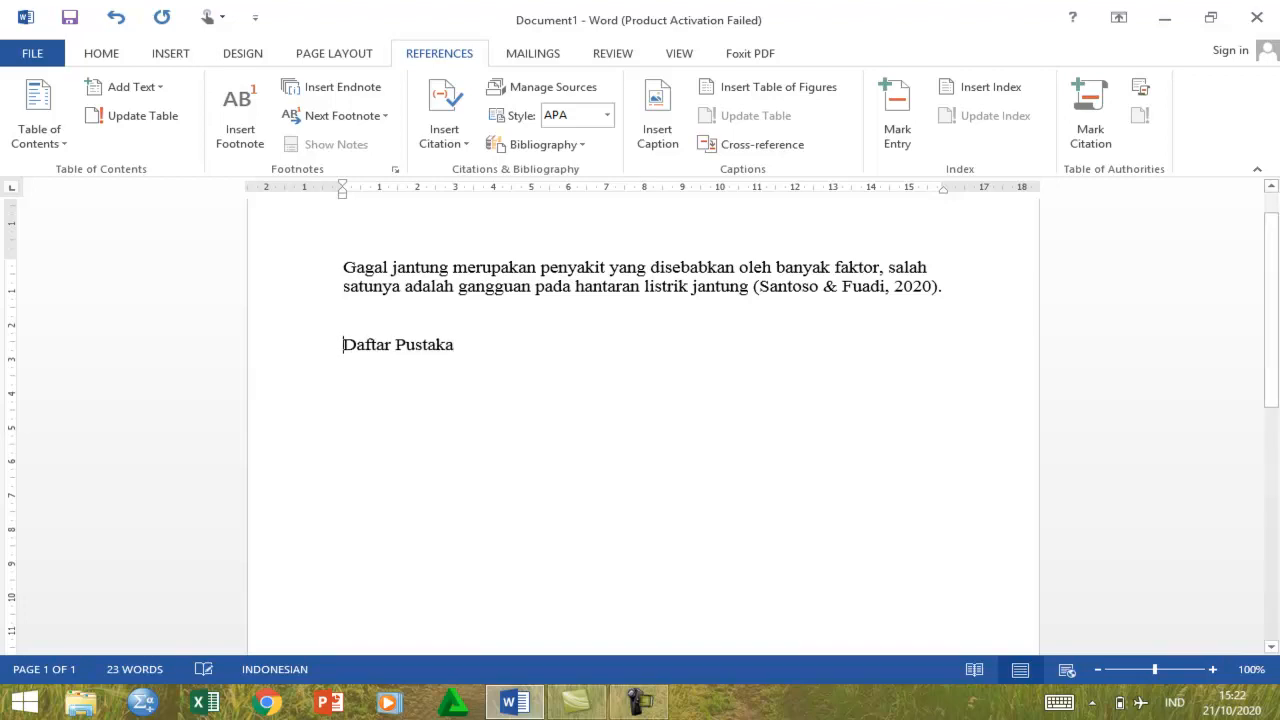
key(Return)
key(End)
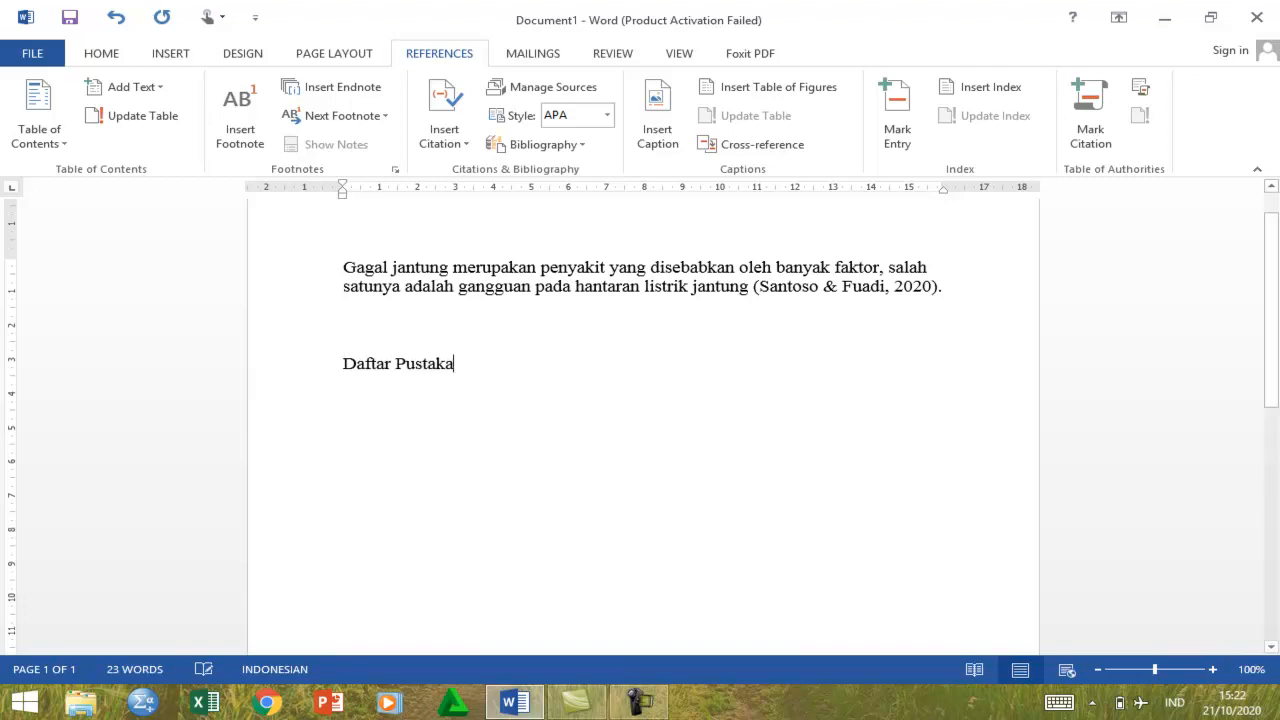
Insert the built-in "Bibliography" reference list on a new line below "Daftar Pustaka".
key(Return)
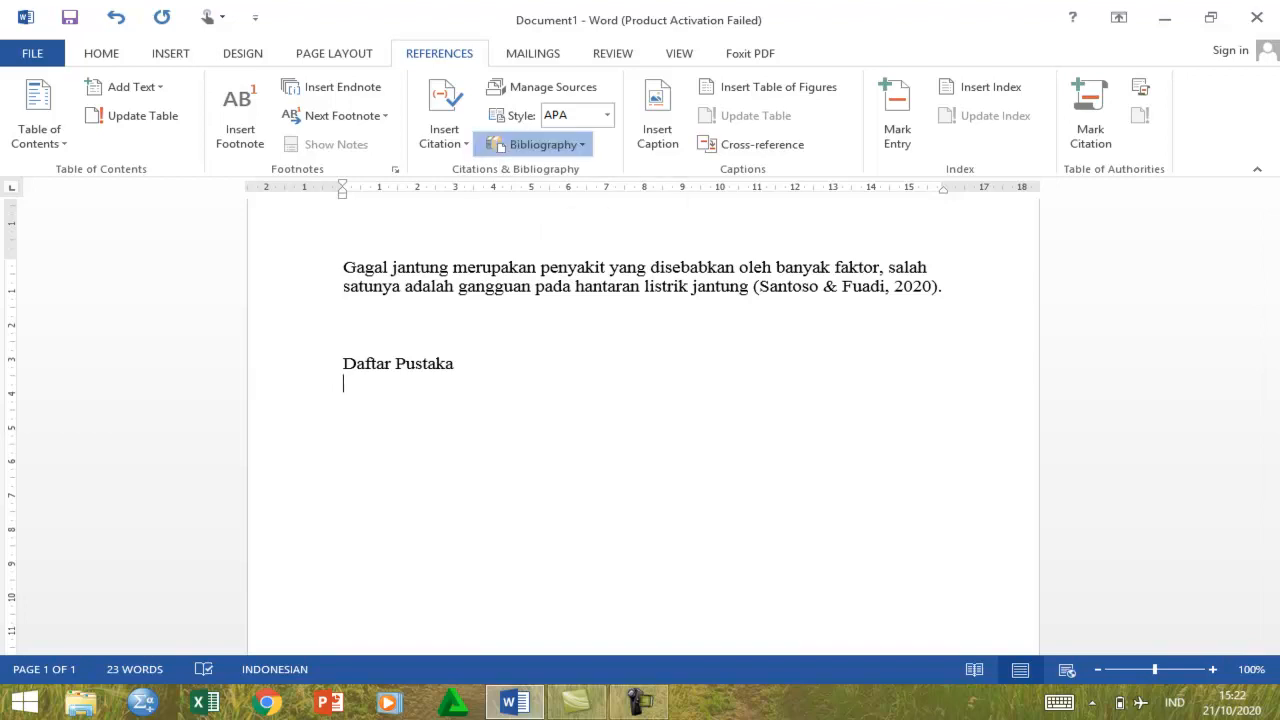
click(537, 144)
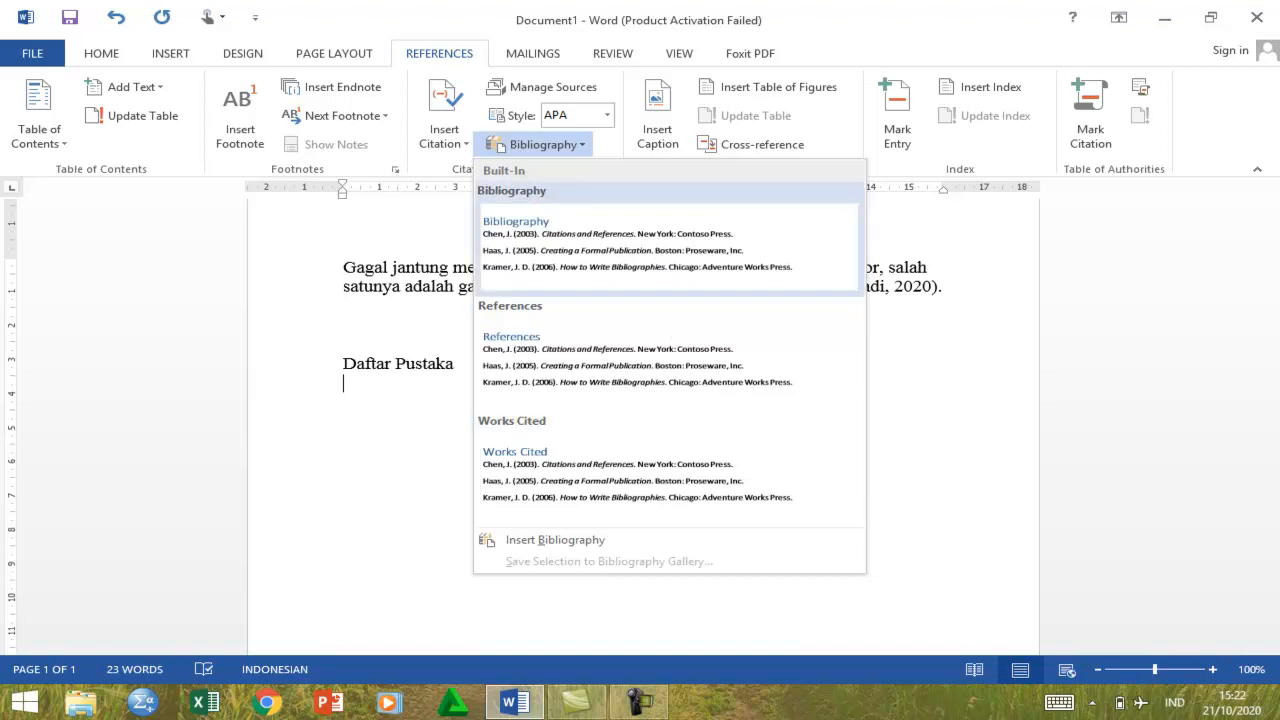
click(620, 245)
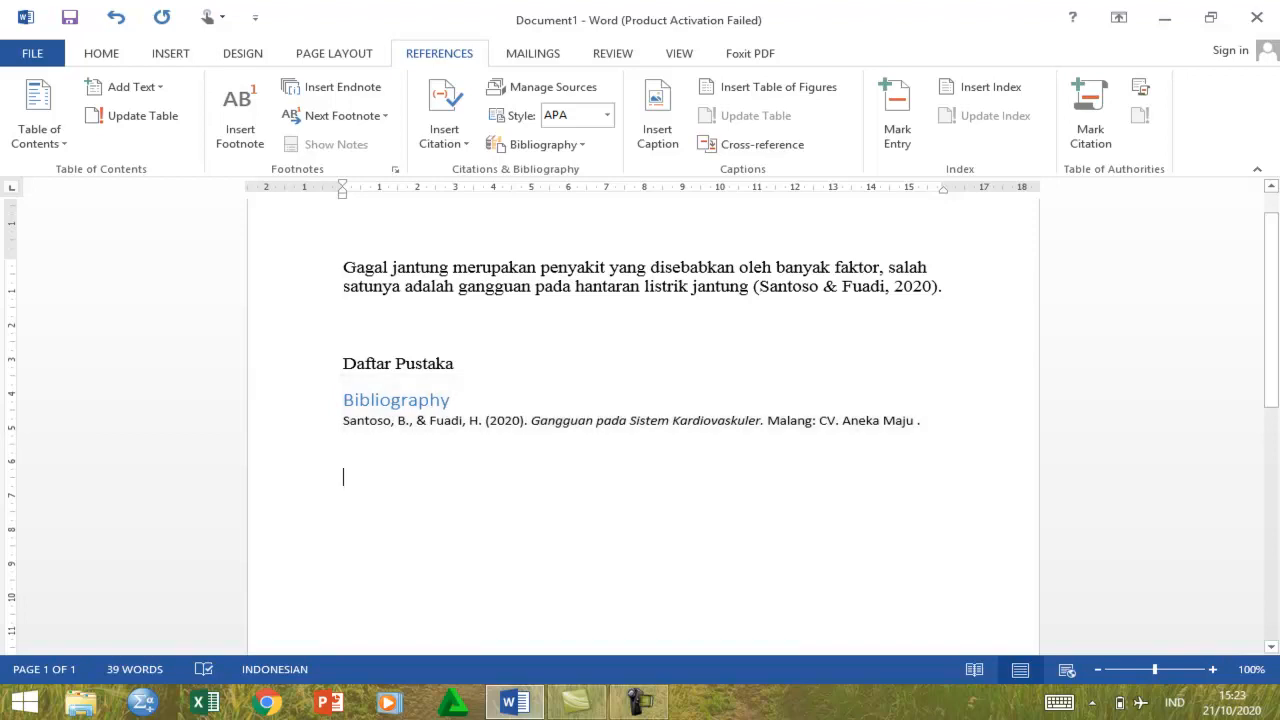
Write "Gejalanya biasanya mudah lelah" on a new line below the first cited sentence.
click(948, 287)
key(Return)
text(G)
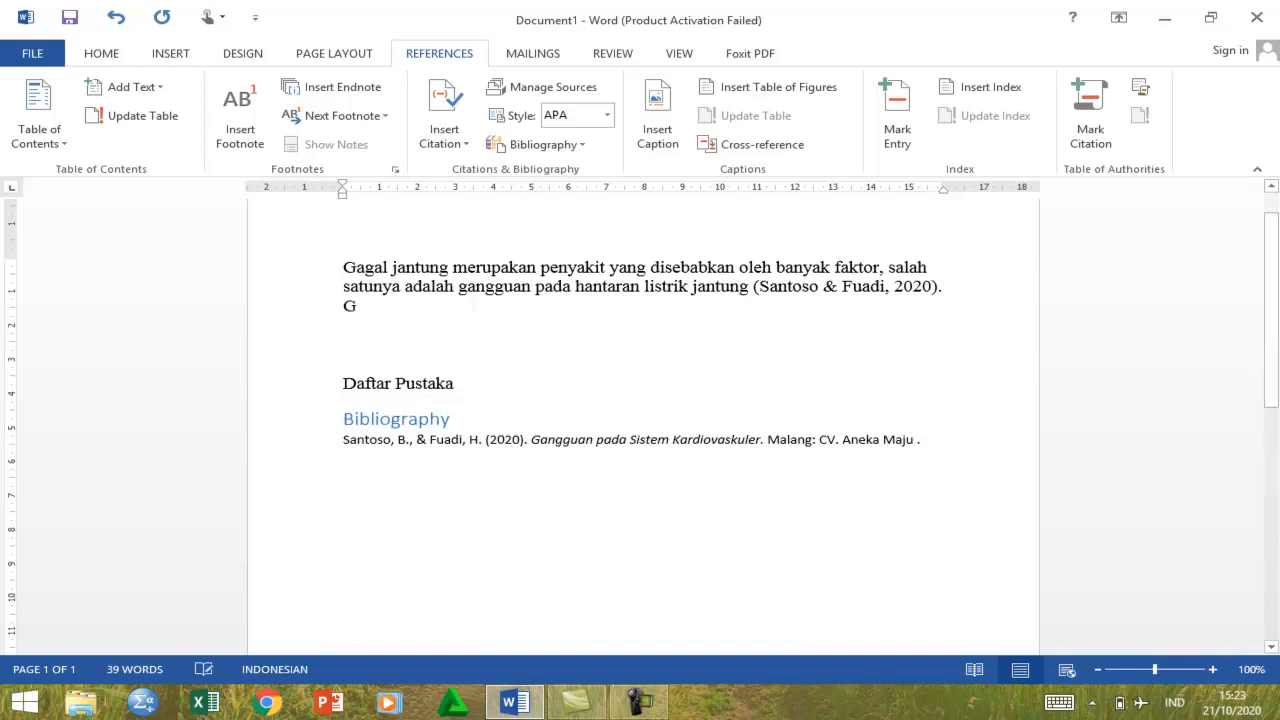
text(ejalanya )
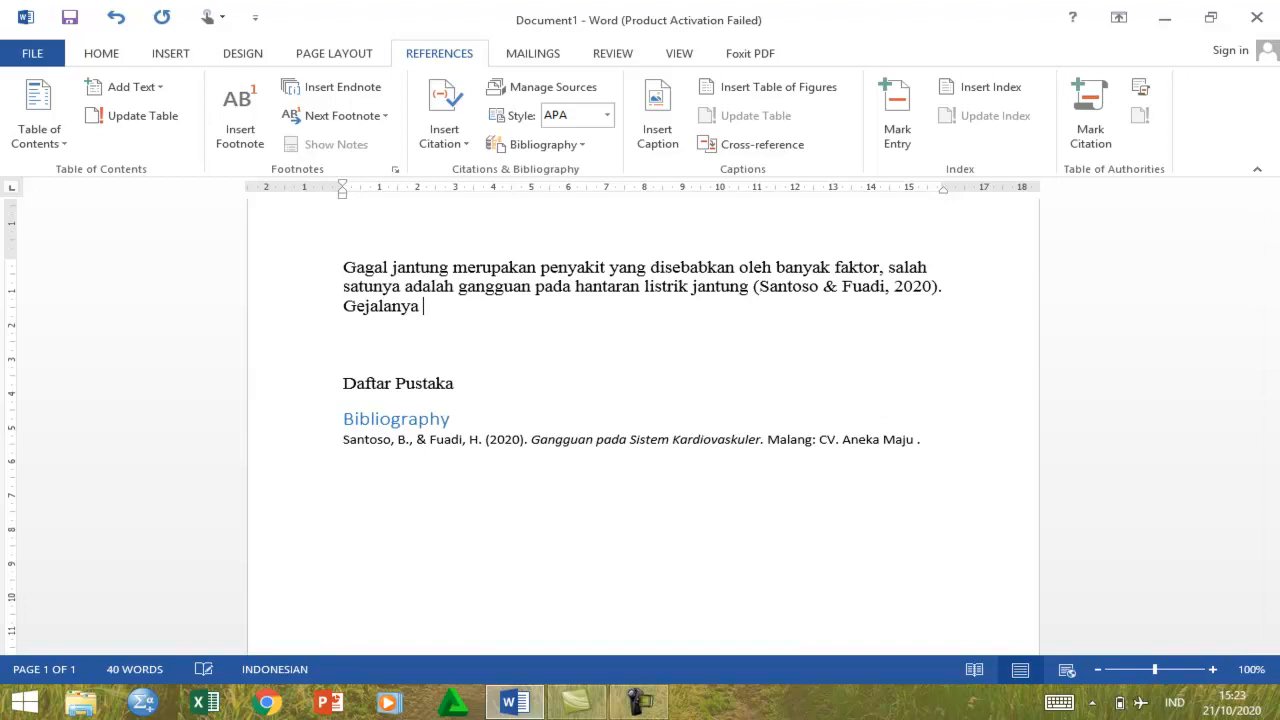
text(biasanya sesak )
text(n)
key(BackSpace)
key(BackSpace)
key(BackSpace)
key(BackSpace)
key(BackSpace)
key(BackSpace)
key(BackSpace)
text(mudah lelah ()
key(BackSpace)
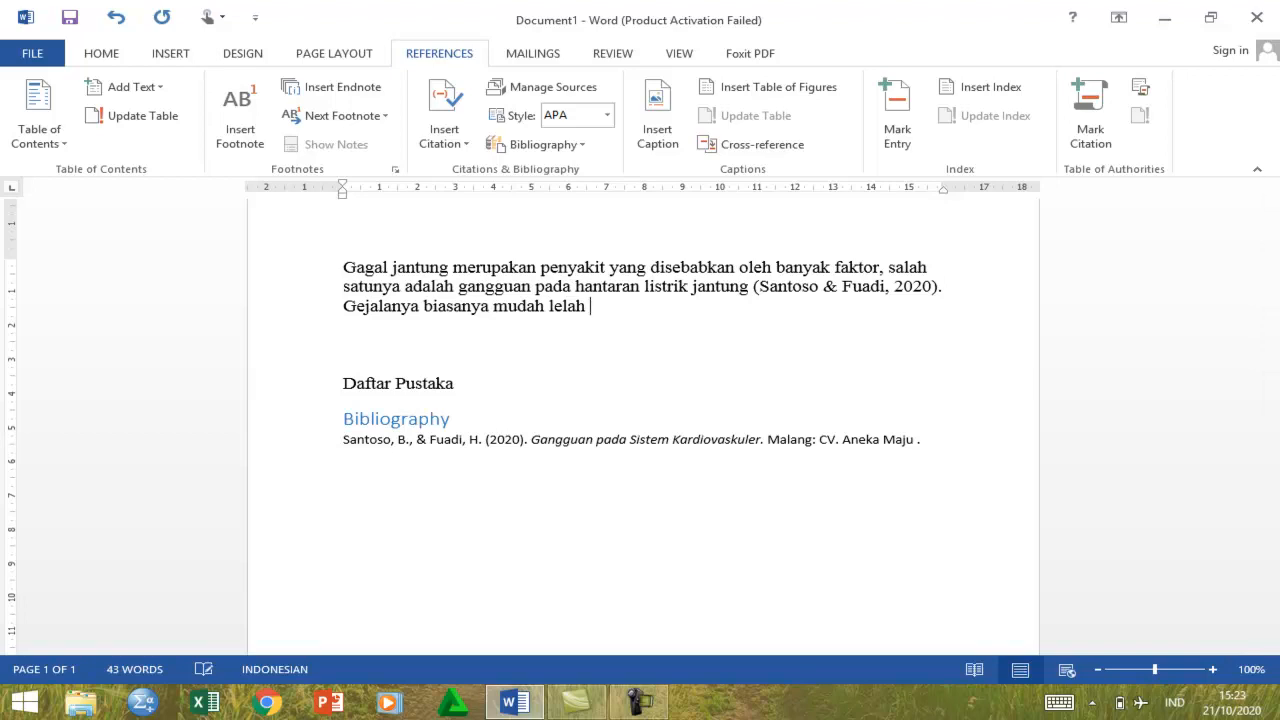
Start a new citation source of type Journal Article at the end of the new sentence and enter its two authors' names.
click(444, 112)
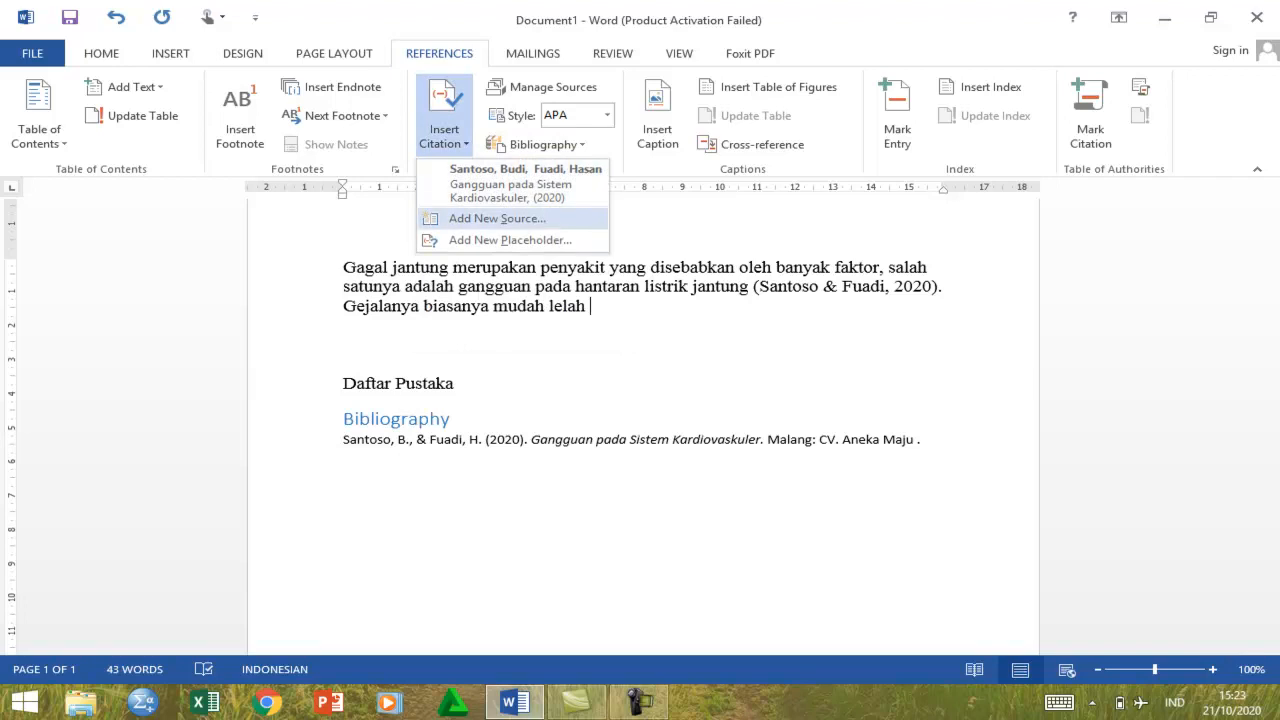
click(497, 218)
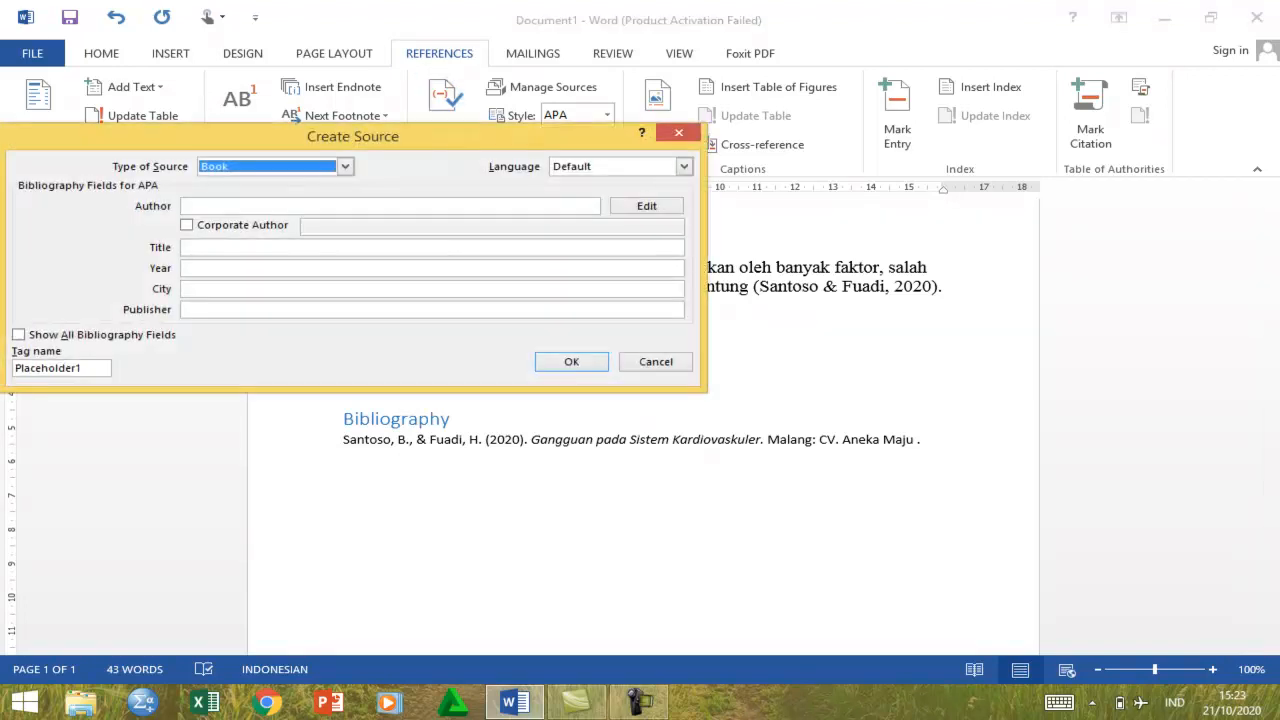
click(344, 166)
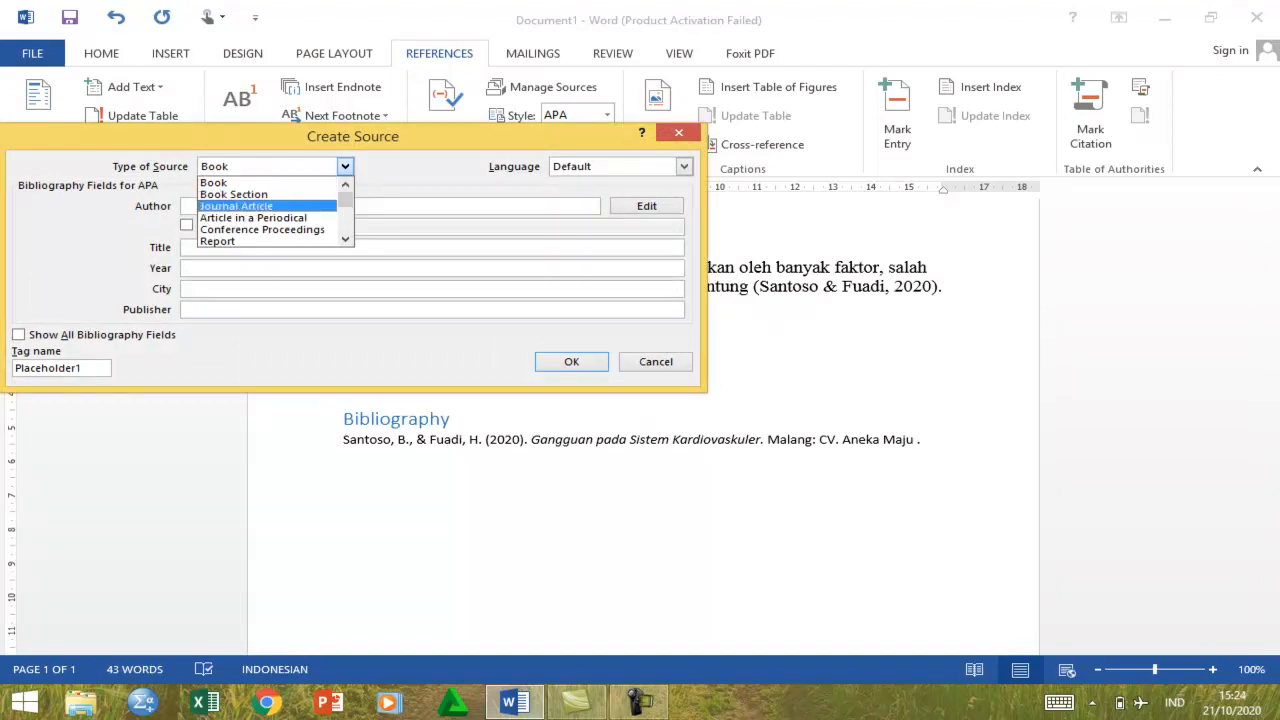
key(Return)
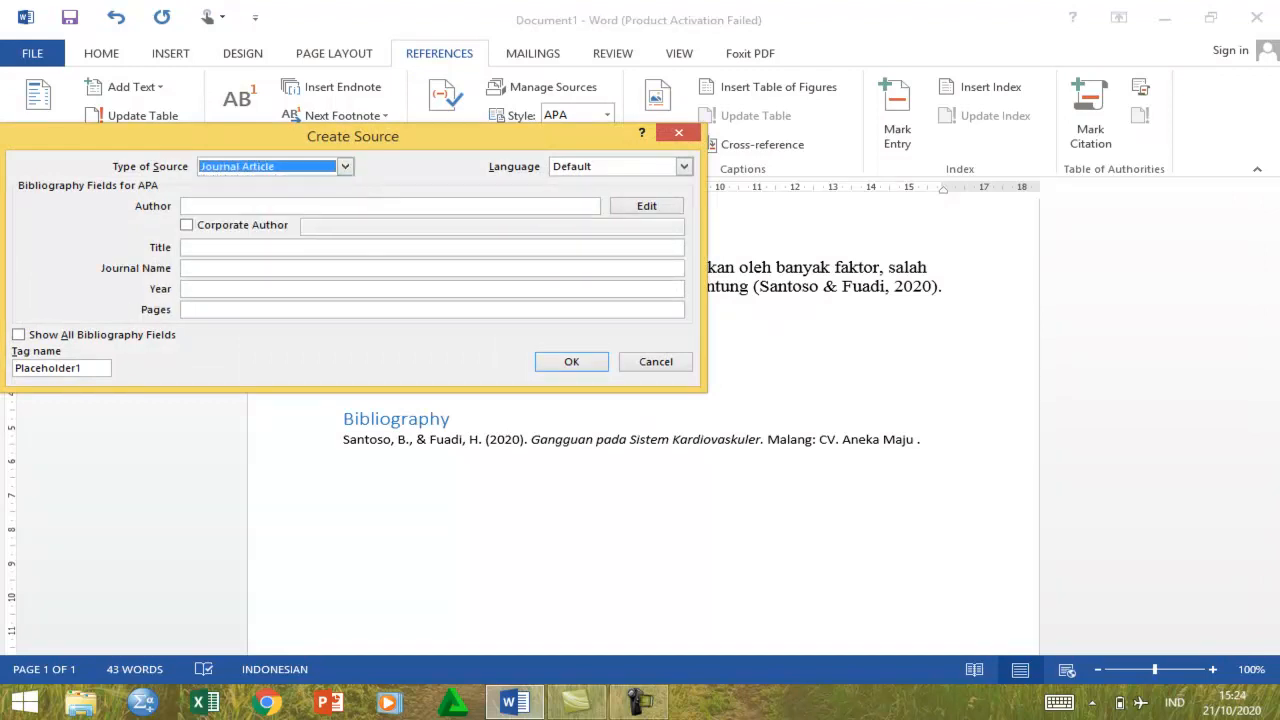
click(184, 205)
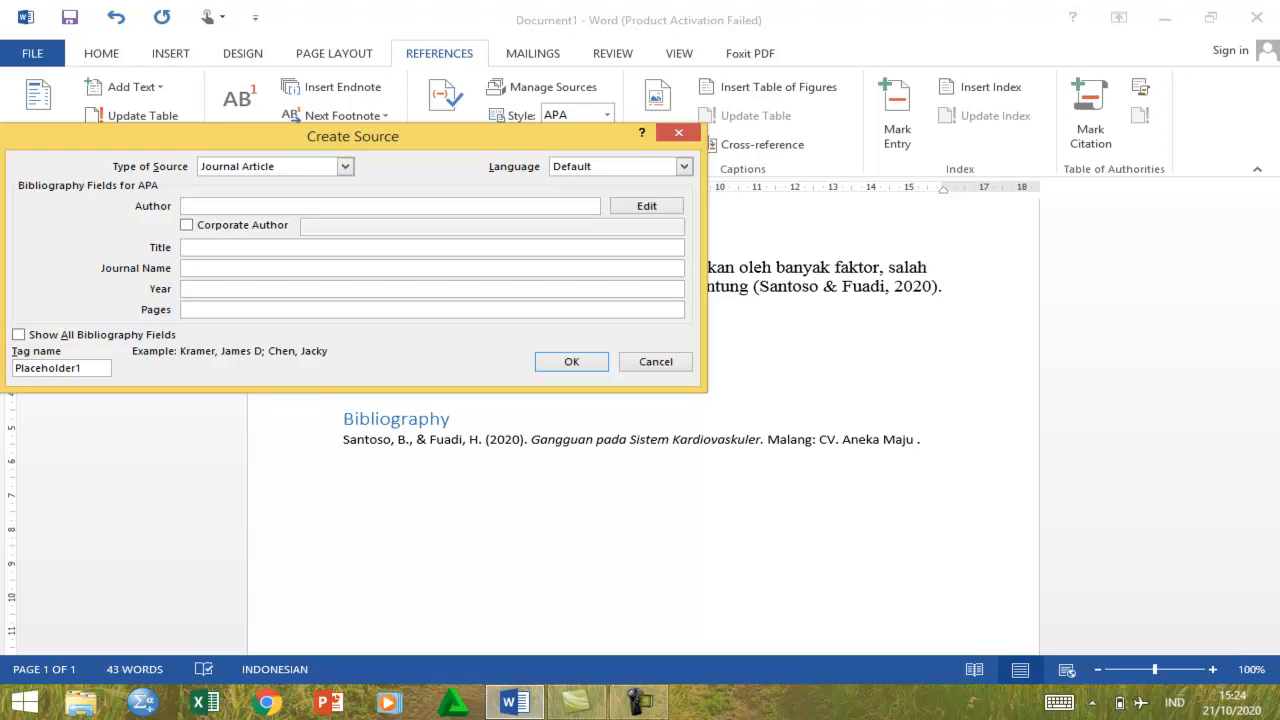
text(Ihsan Tohari; Hend)
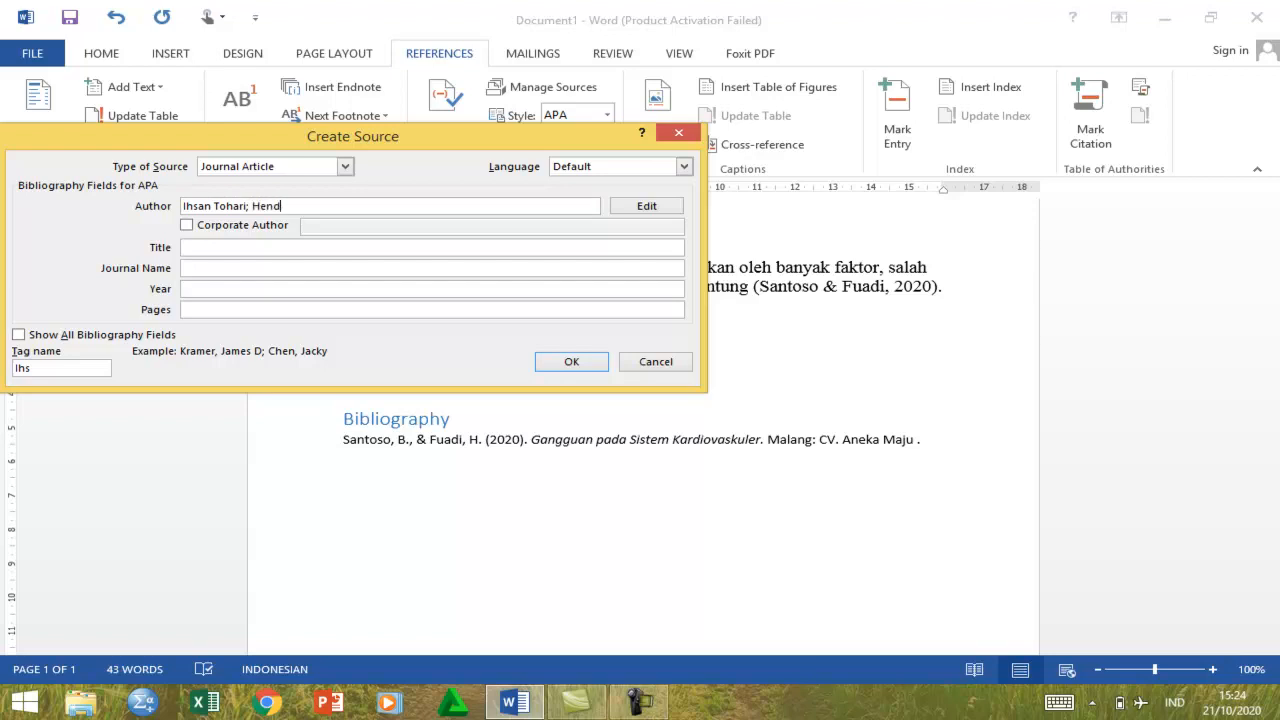
text(ri Palupi)
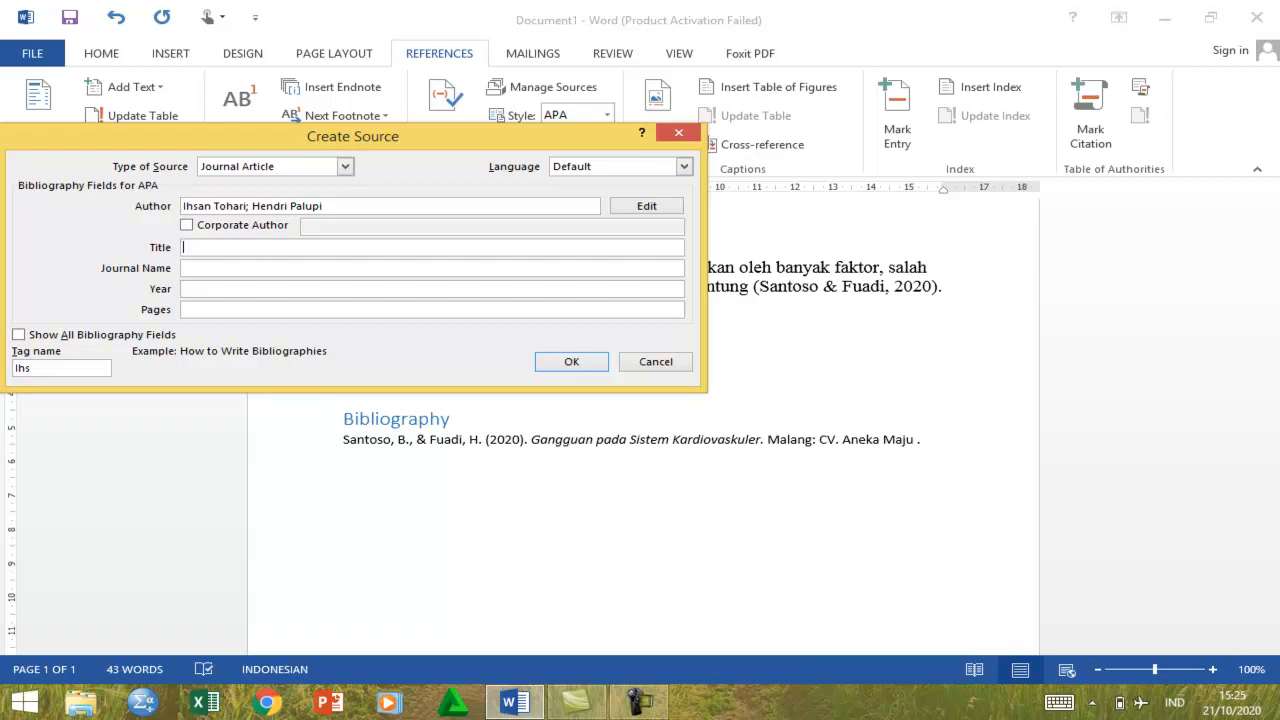
Set the article's title to "Karakteristik dan tanda klinis gangguan kardiovaskuler".
text(Karakteristik gangguan)
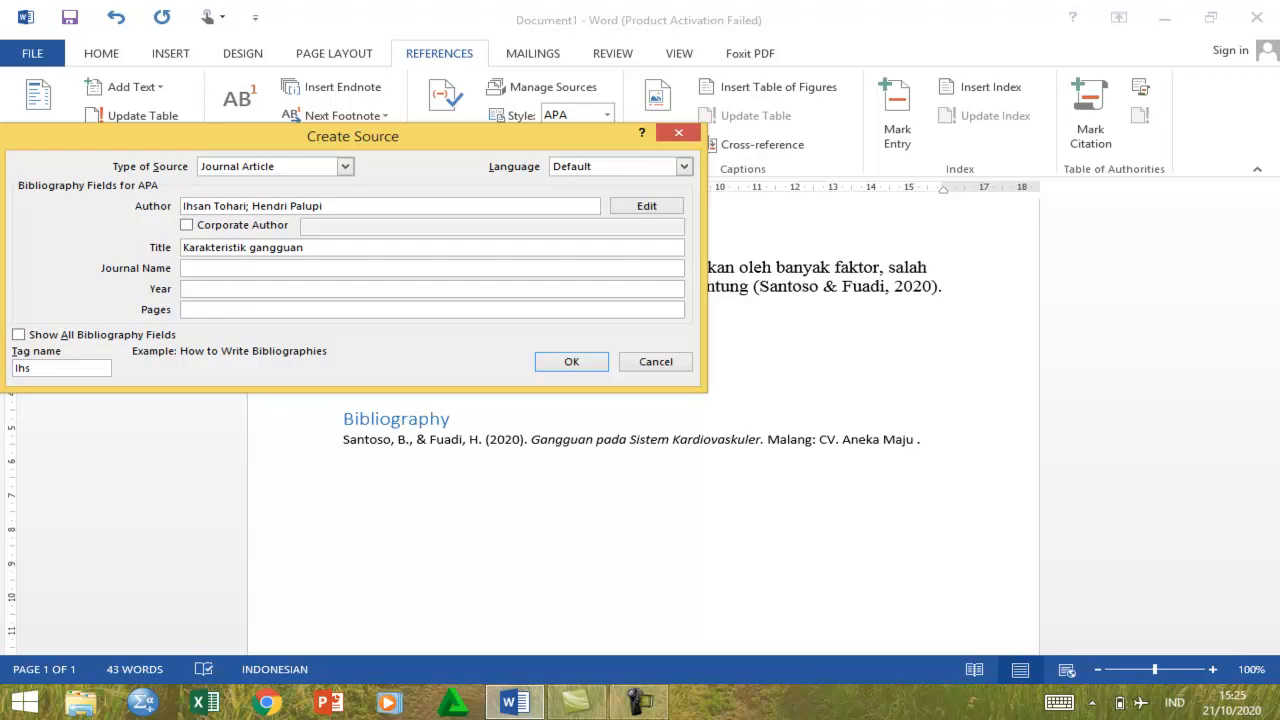
key(BackSpace)
key(BackSpace)
key(BackSpace)
key(BackSpace)
key(BackSpace)
key(BackSpace)
key(BackSpace)
key(BackSpace)
text(dan tanda klinis gangguan )
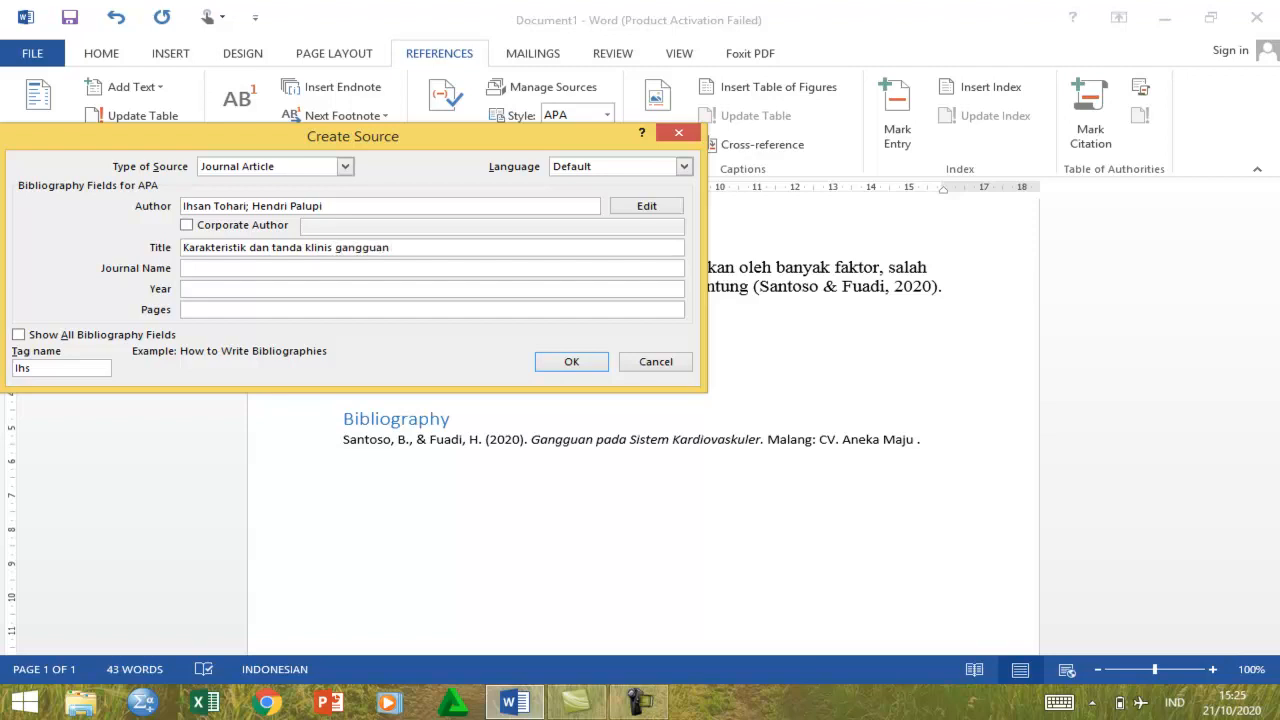
text(kardiovaskuler)
Complete the source with journal name "Jurnal Kardiovaskuler", year 2020 and pages 11-16, and insert its citation.
click(183, 268)
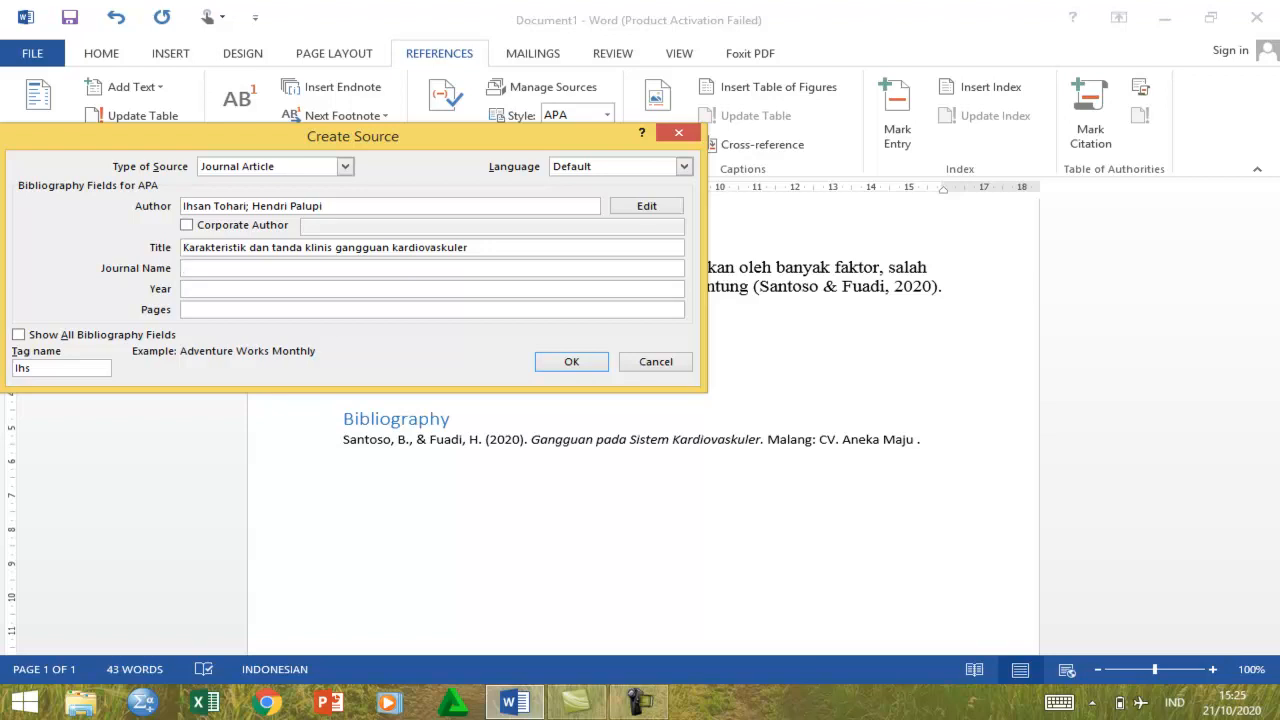
text(Jurnal Kardiovaskuler)
click(184, 289)
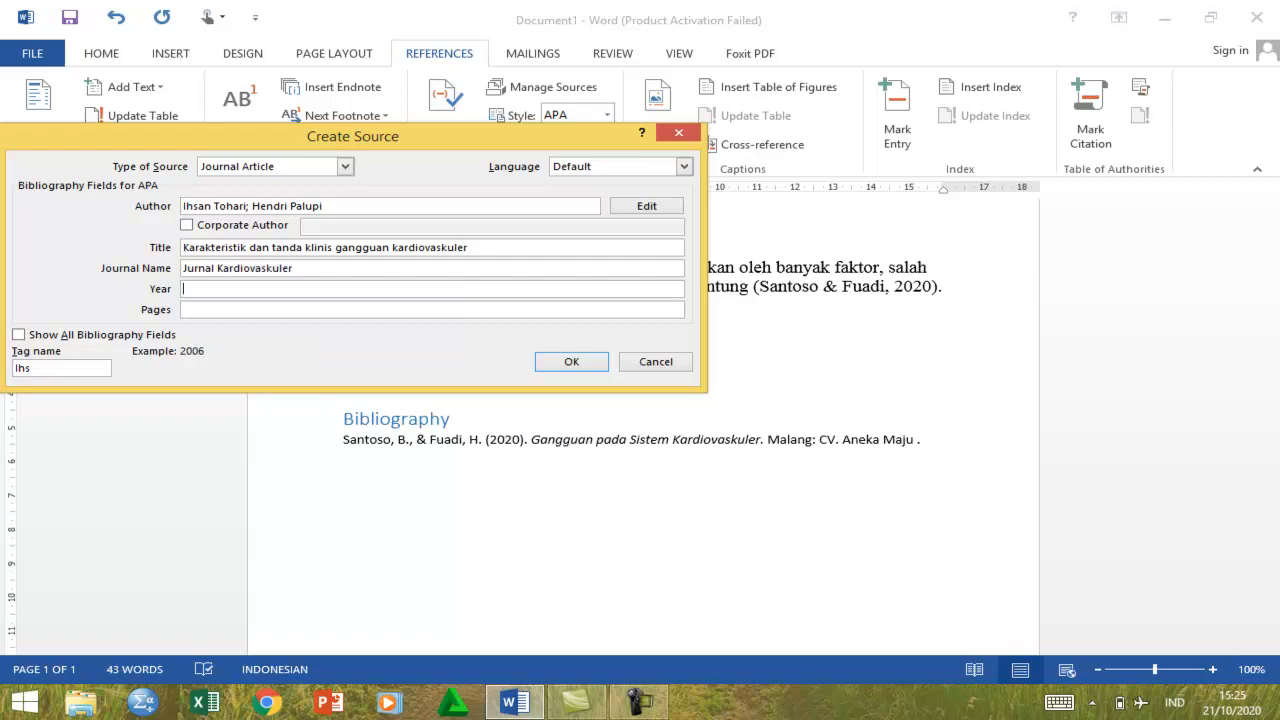
text(2020)
click(184, 310)
text(11-16)
click(571, 361)
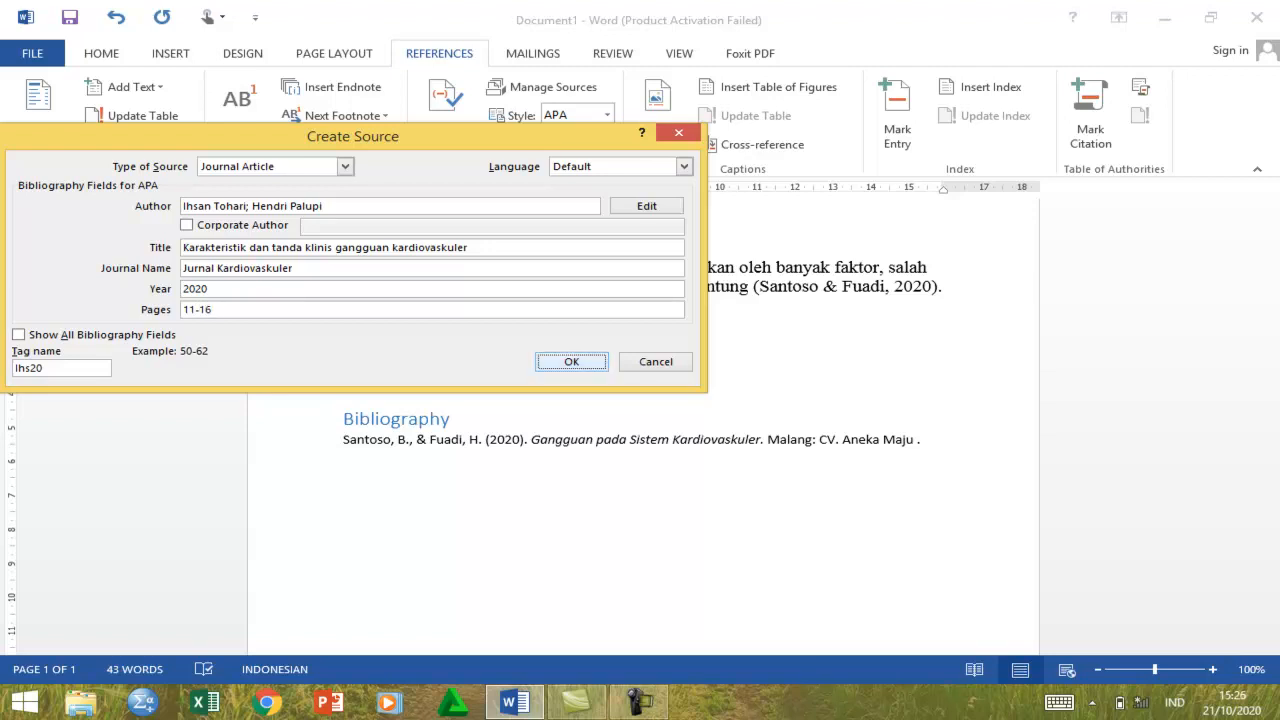
End the second cited sentence with a period and update the bibliography to include the journal article.
text(.)
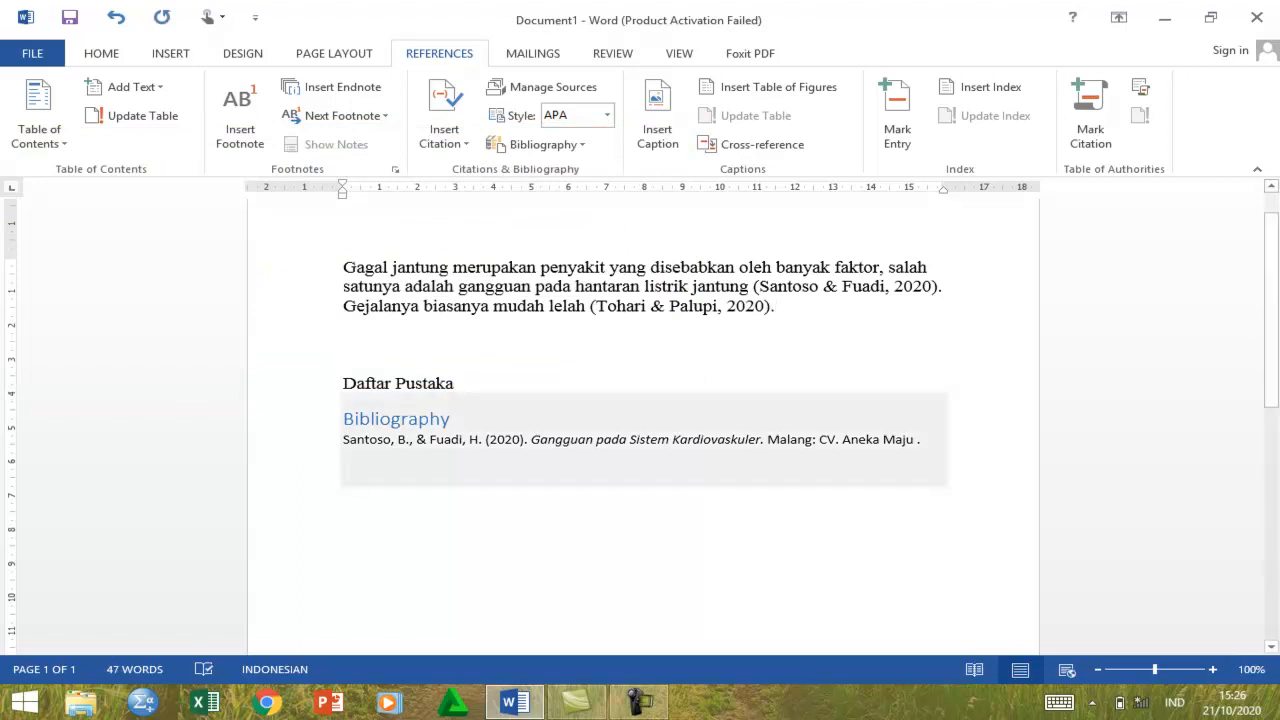
click(428, 439)
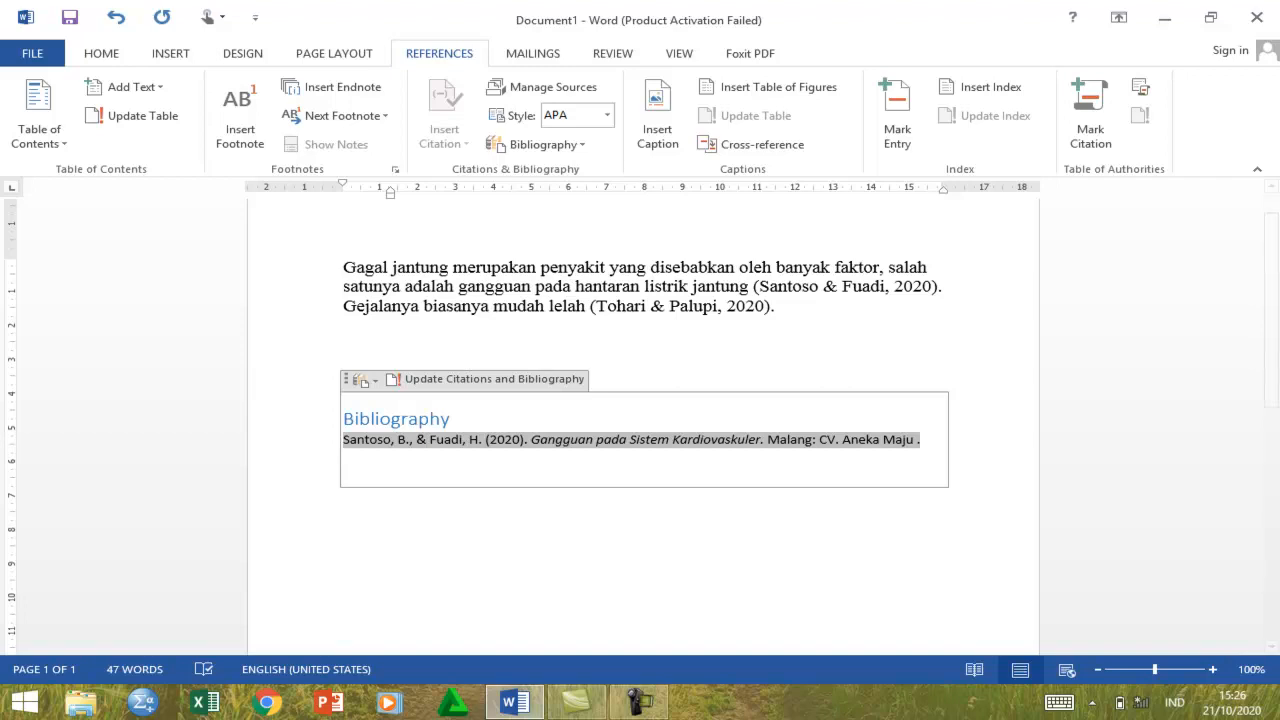
click(494, 379)
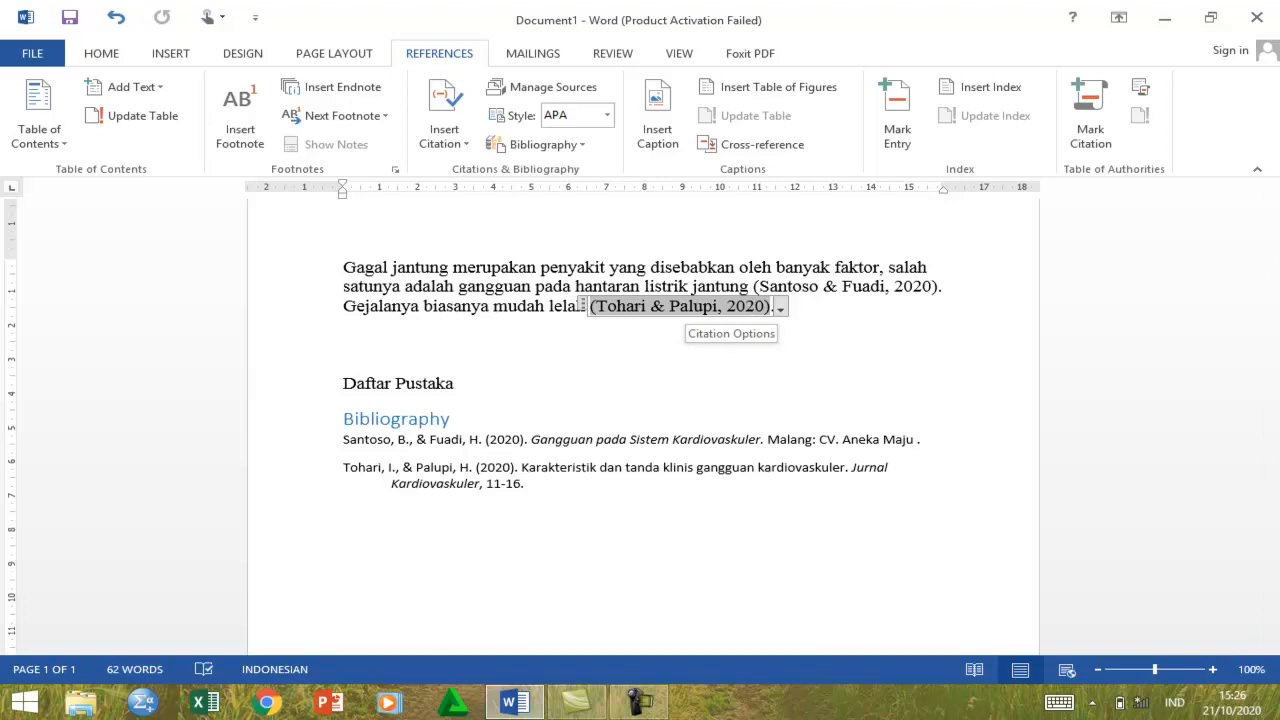
Examine the second citation's options and its Edit Citation settings without changing them.
click(780, 309)
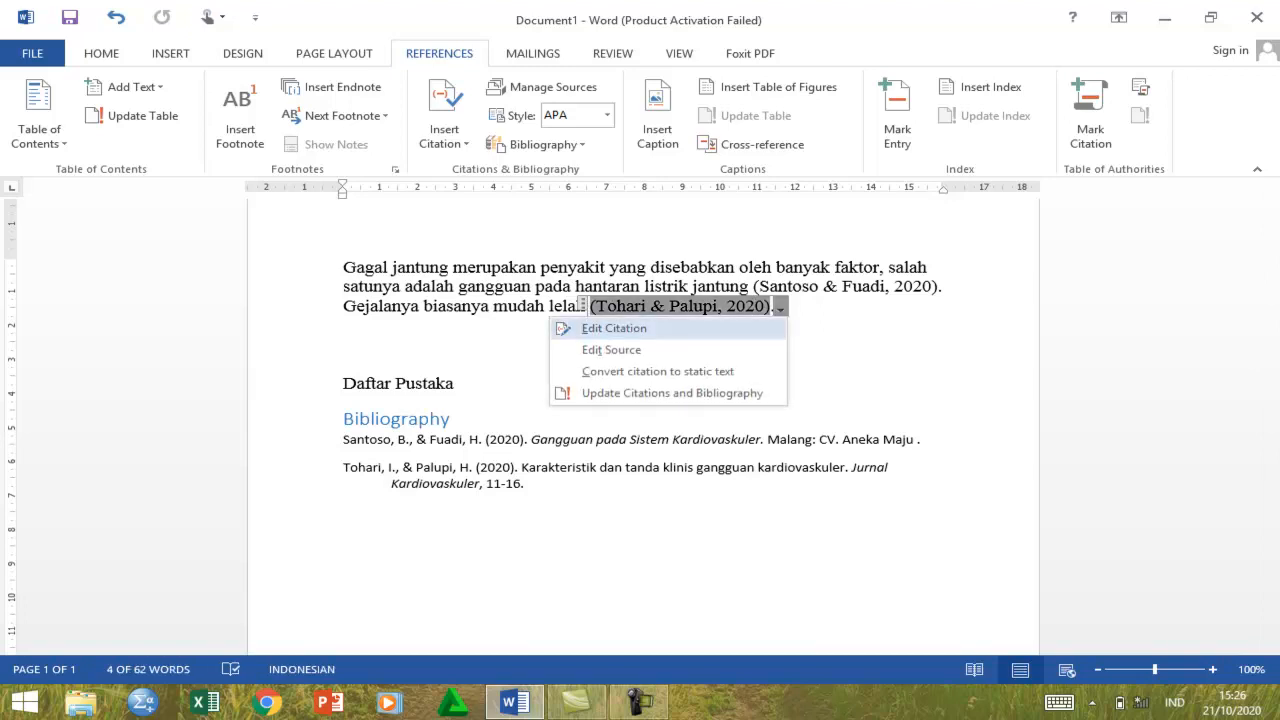
key(Up)
key(Down)
key(Down)
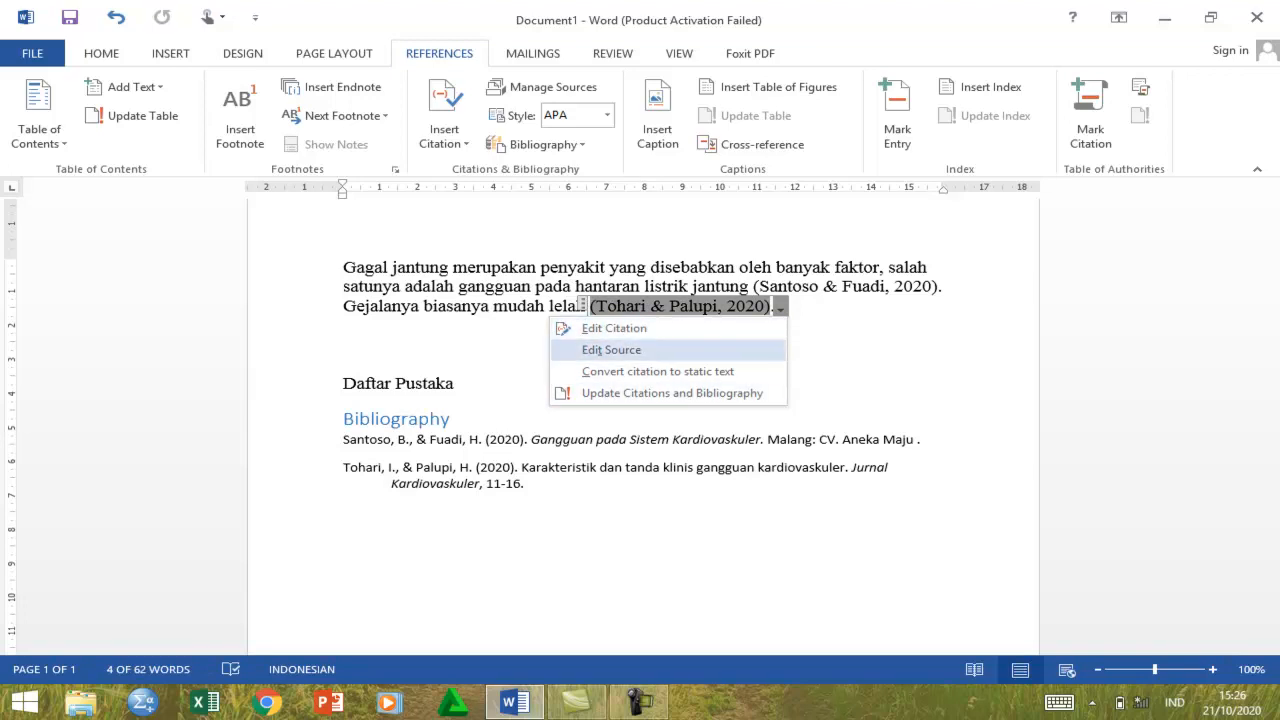
key(Down)
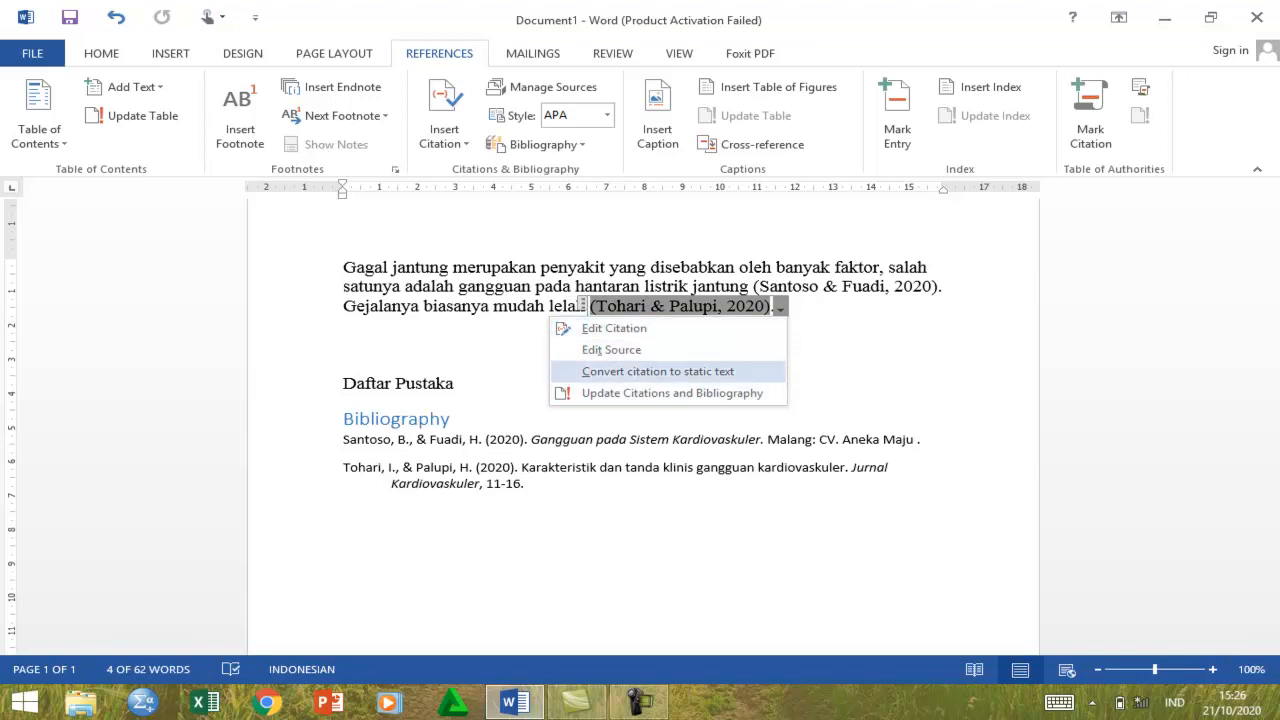
key(Up)
key(Up)
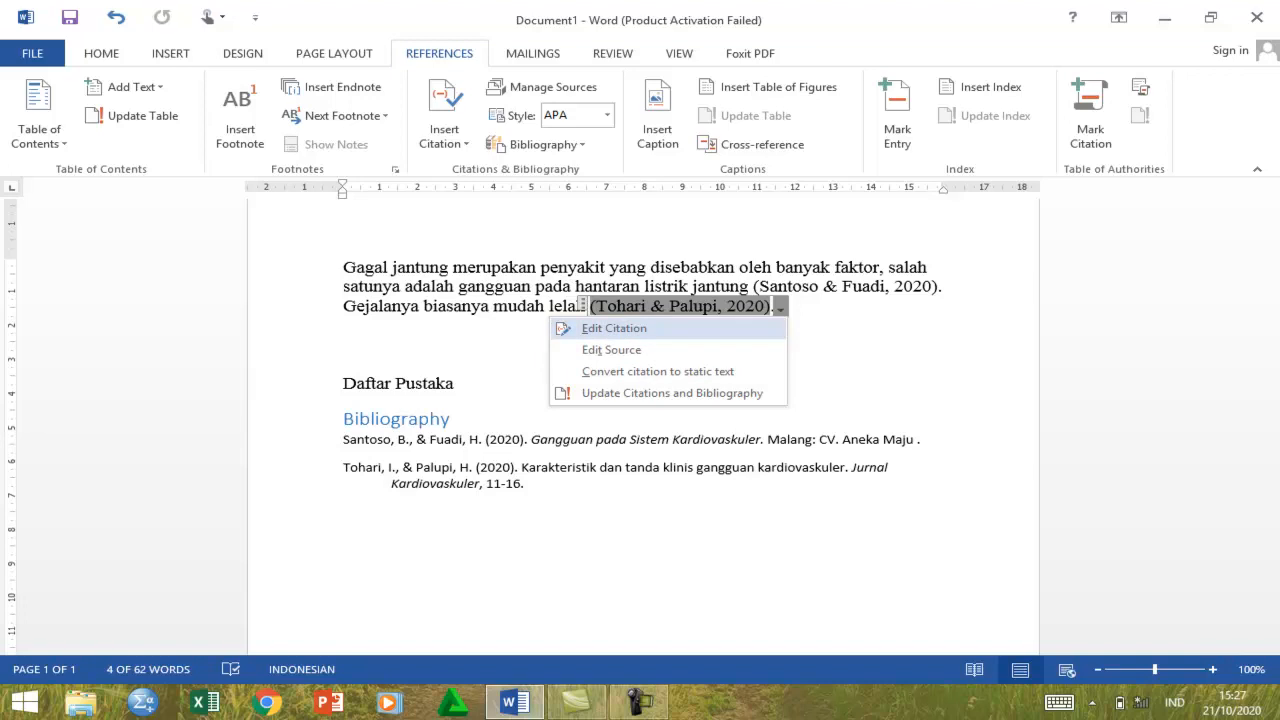
key(Return)
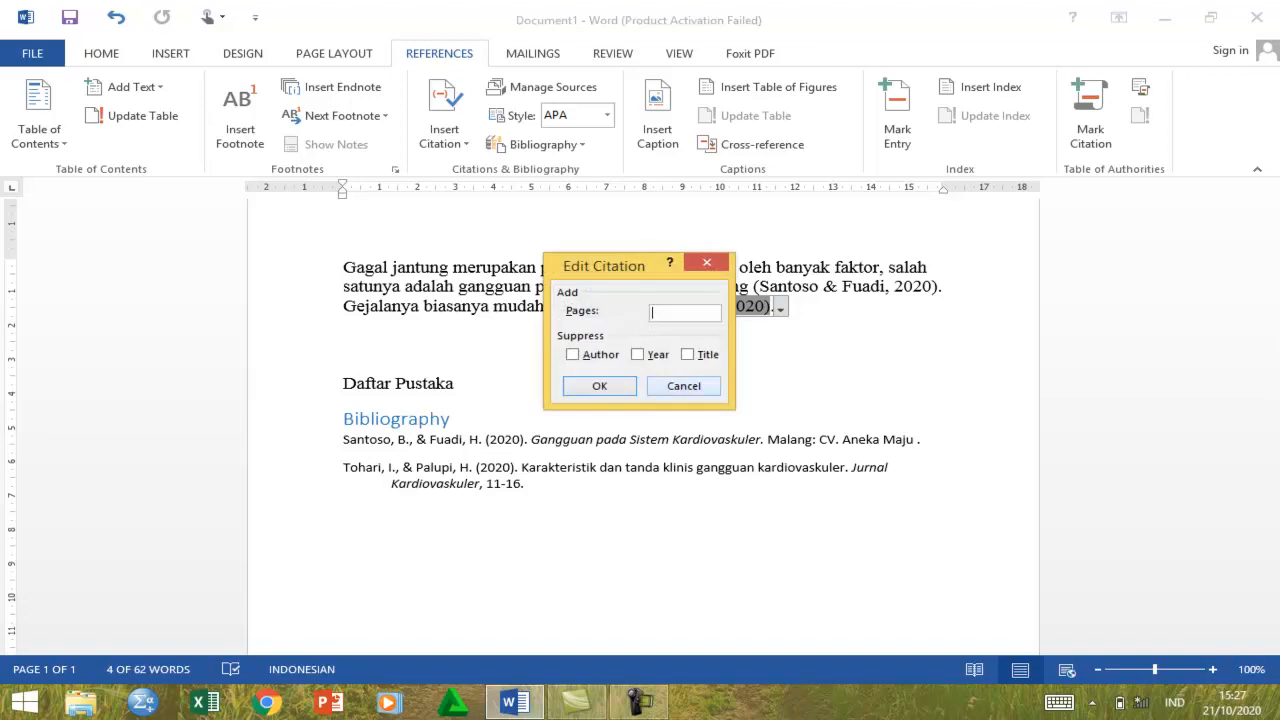
key(Return)
Edit the second citation's source and replace the first author's name with a different full name.
key(alt+Down)
key(Down)
key(Escape)
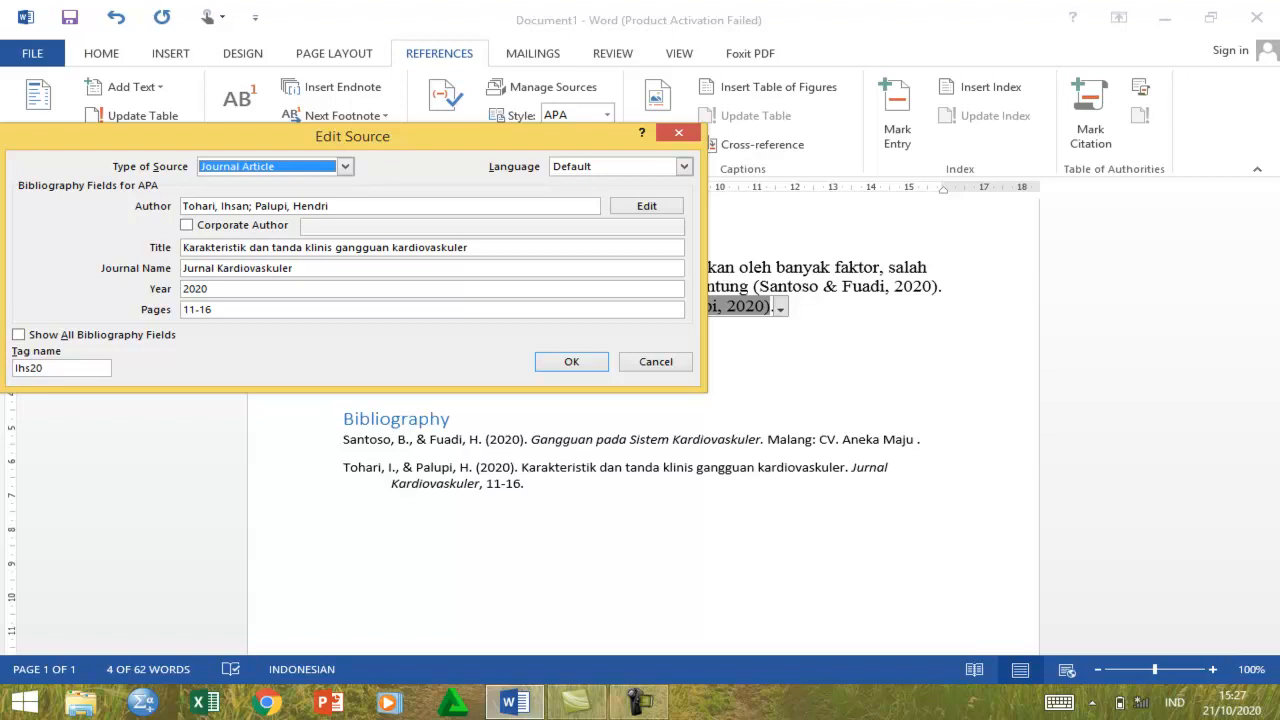
click(250, 205)
key(BackSpace)
key(BackSpace)
key(BackSpace)
key(BackSpace)
key(BackSpace)
key(BackSpace)
key(BackSpace)
key(BackSpace)
key(BackSpace)
key(BackSpace)
key(BackSpace)
key(BackSpace)
key(BackSpace)
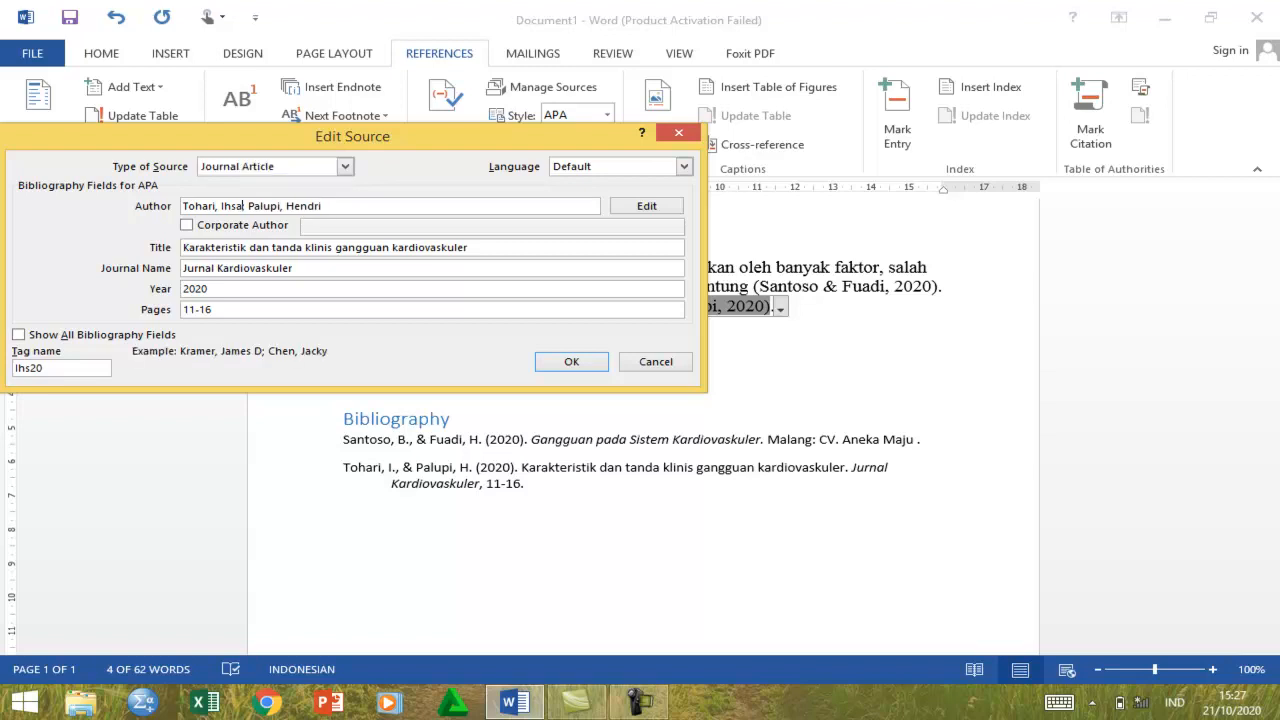
text(Ahmad Riyadi)
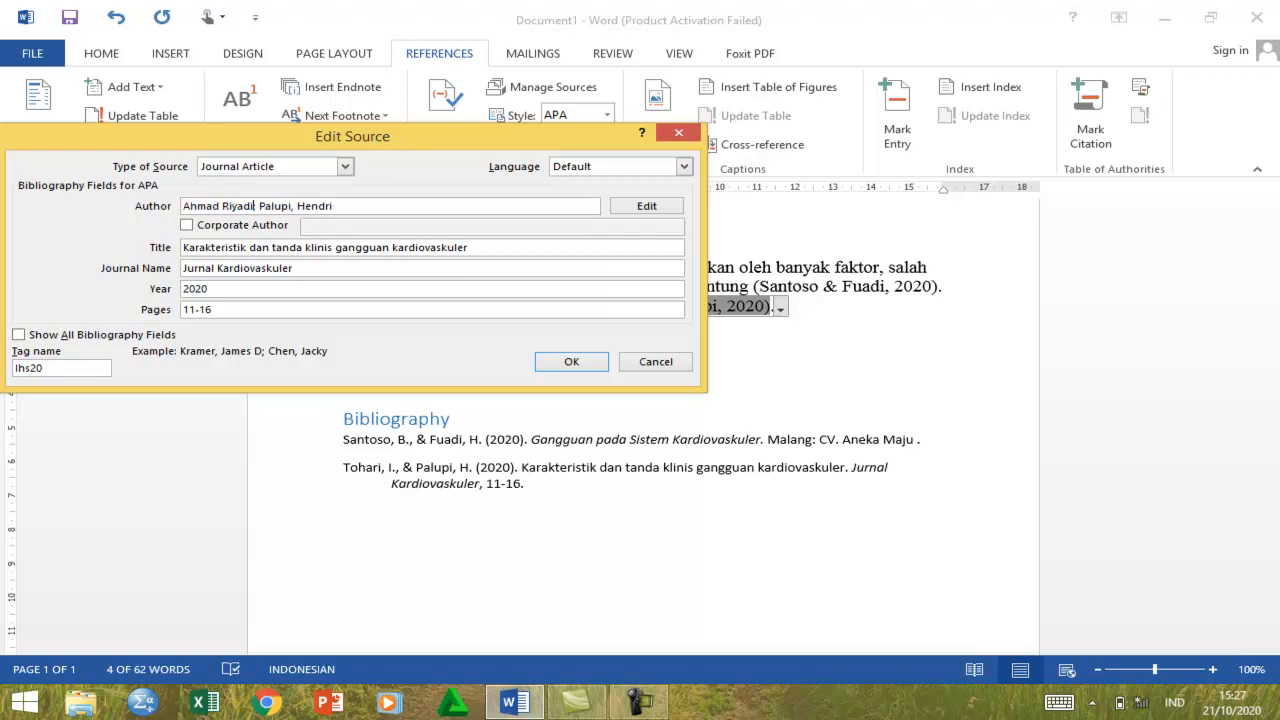
Save the author change to both the master list and the current document, and update the bibliography.
key(Return)
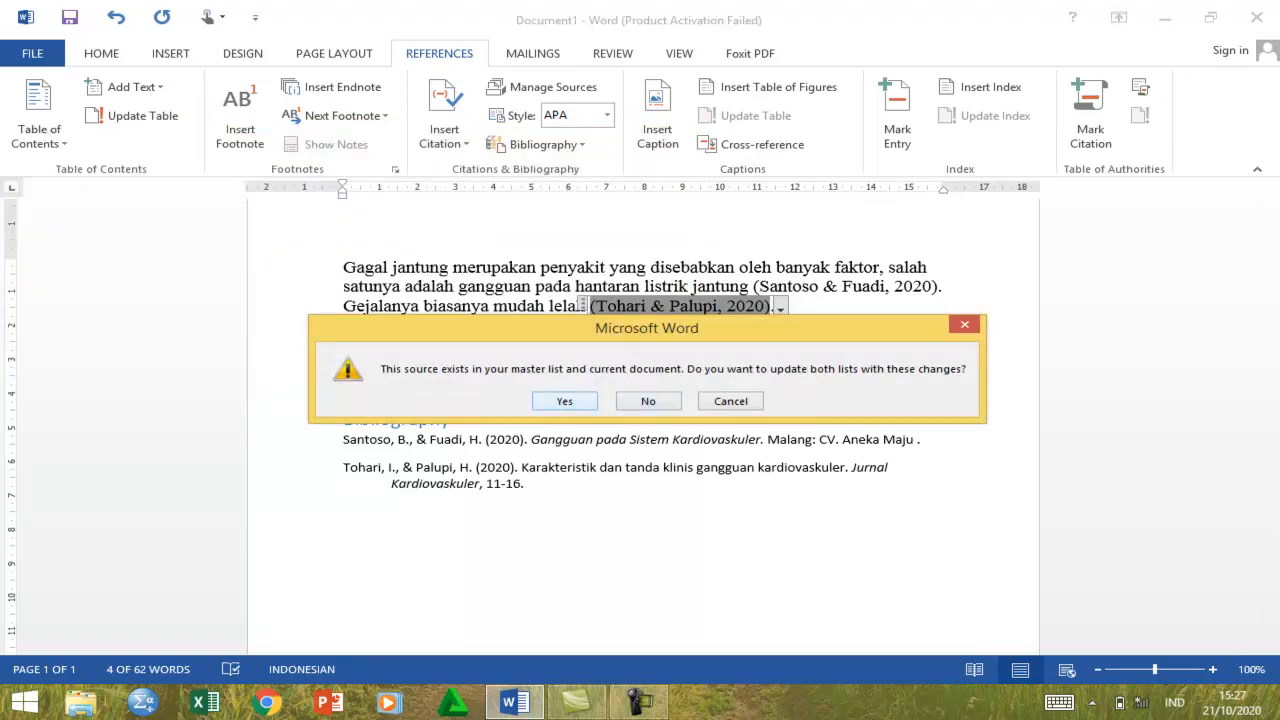
key(Return)
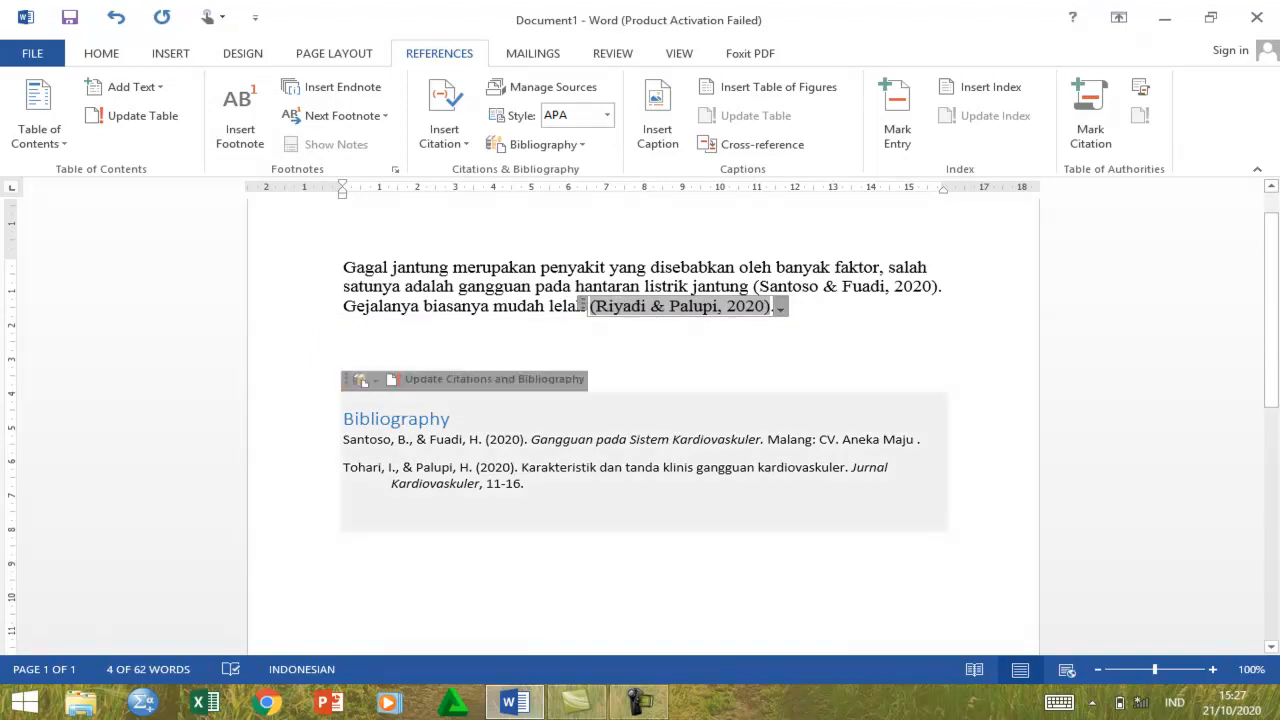
click(640, 460)
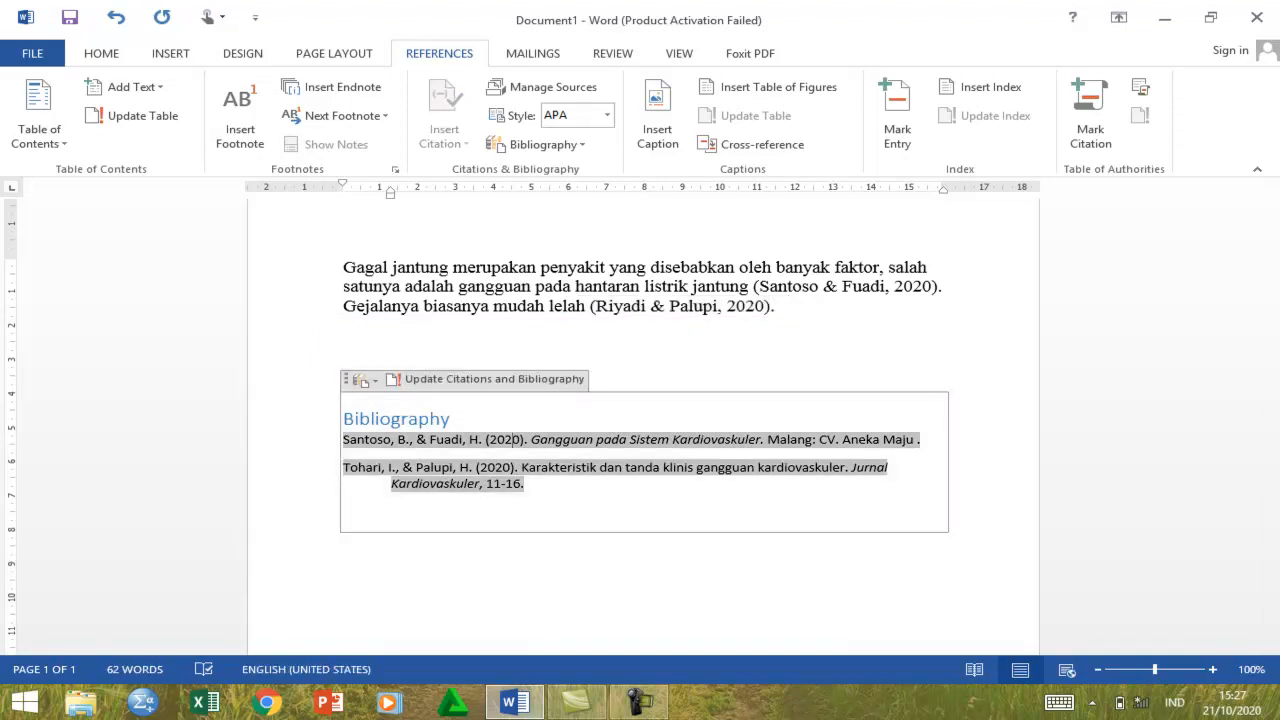
key(F9)
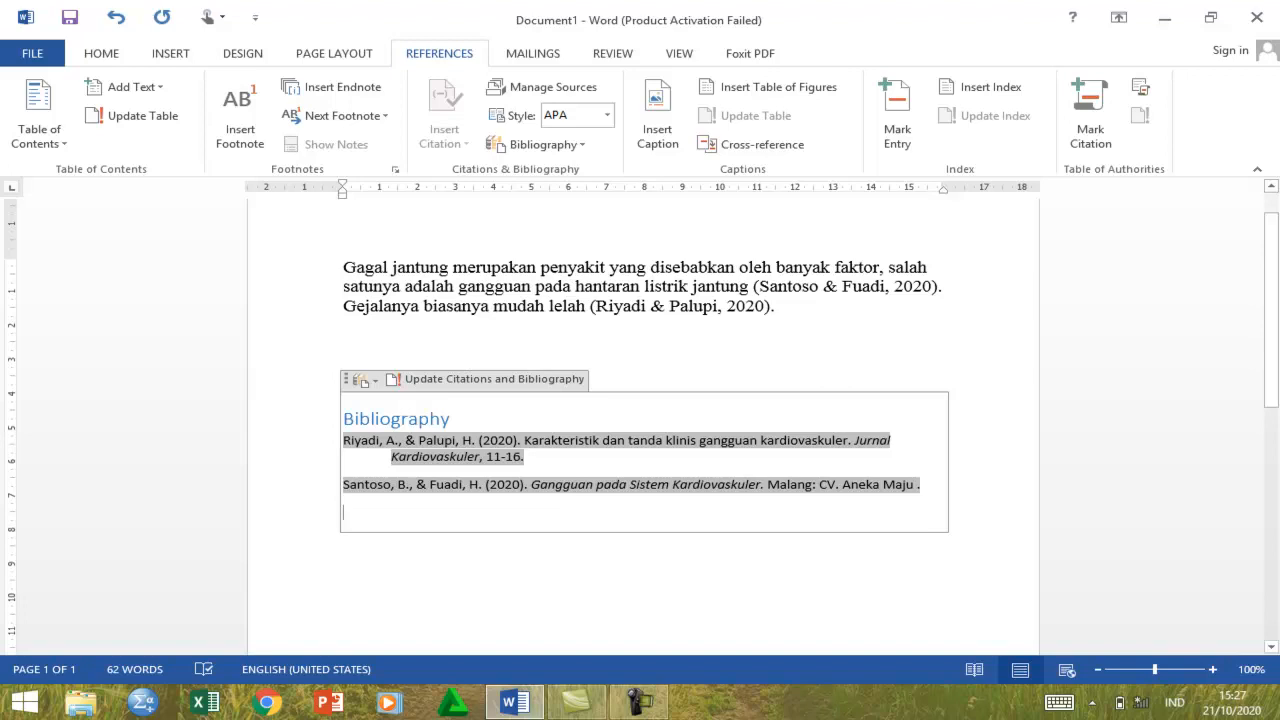
click(777, 307)
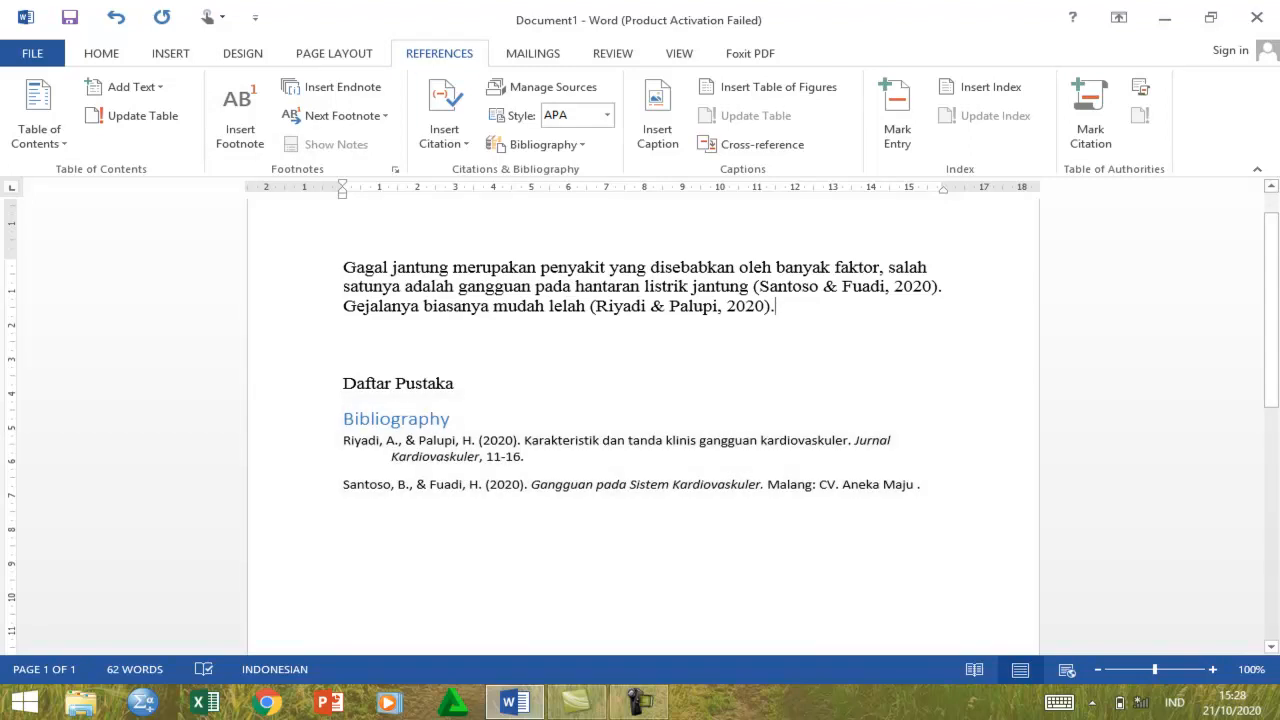
click(344, 541)
click(640, 703)
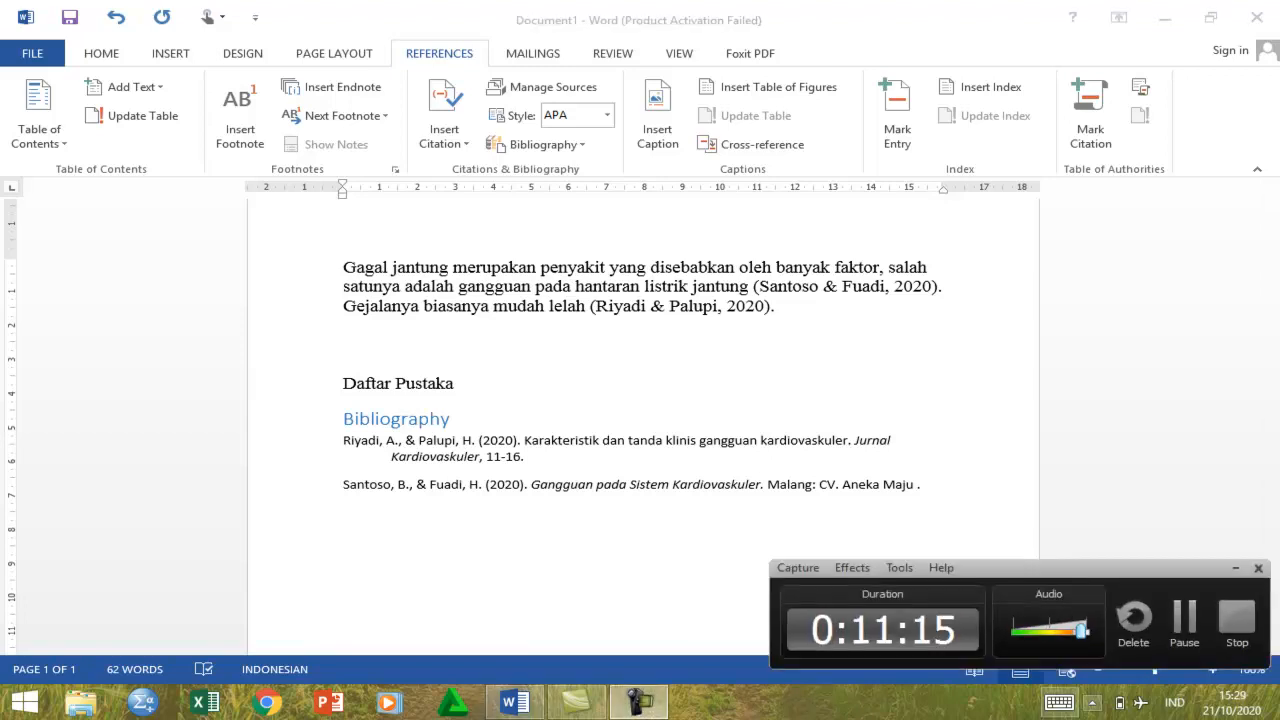